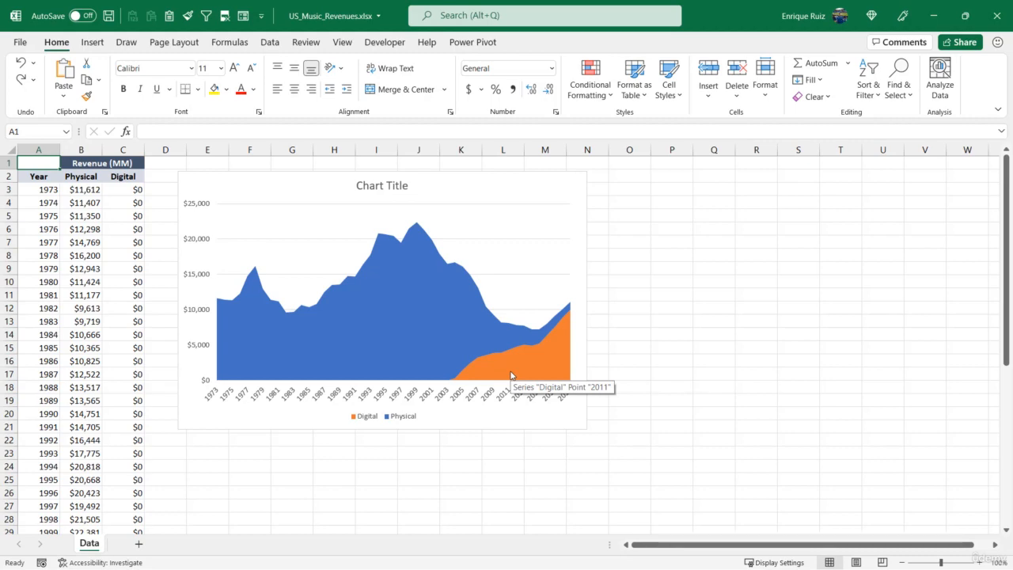
Change the chart title to "US Music Revenues by Format"
left_click(378, 189)
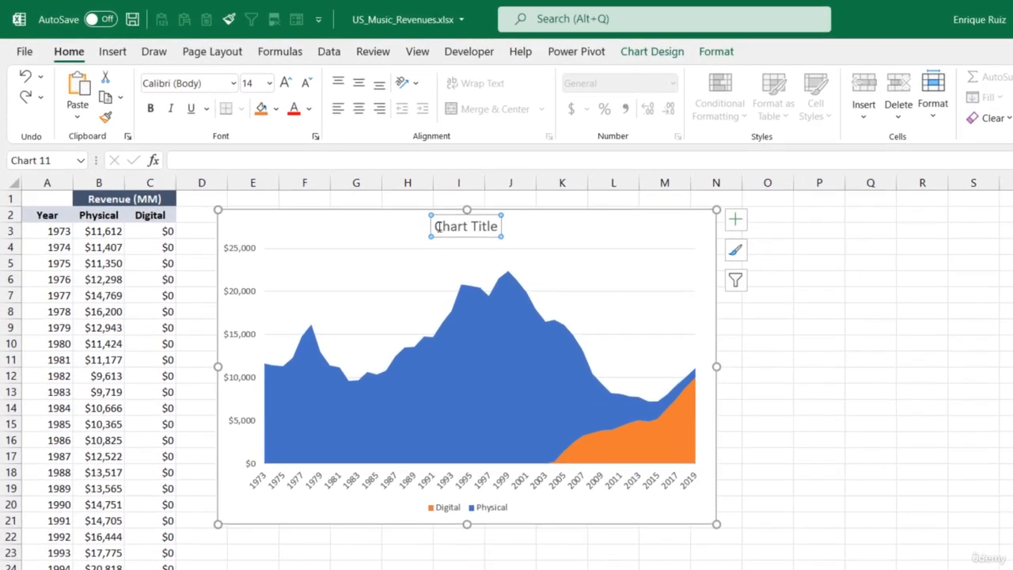
left_click_drag(435, 228, 534, 230)
type("US")
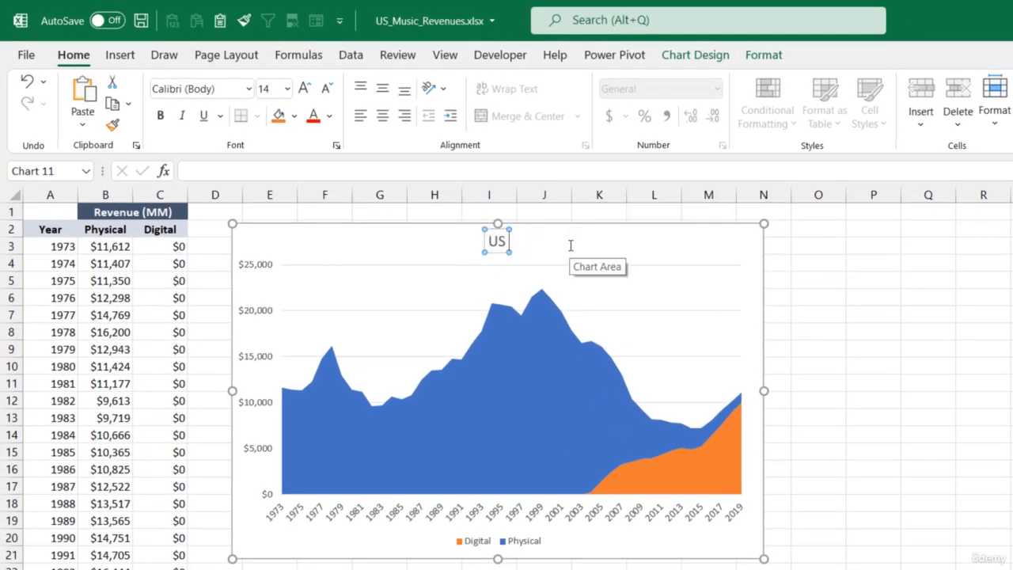
type(" Music Revenues")
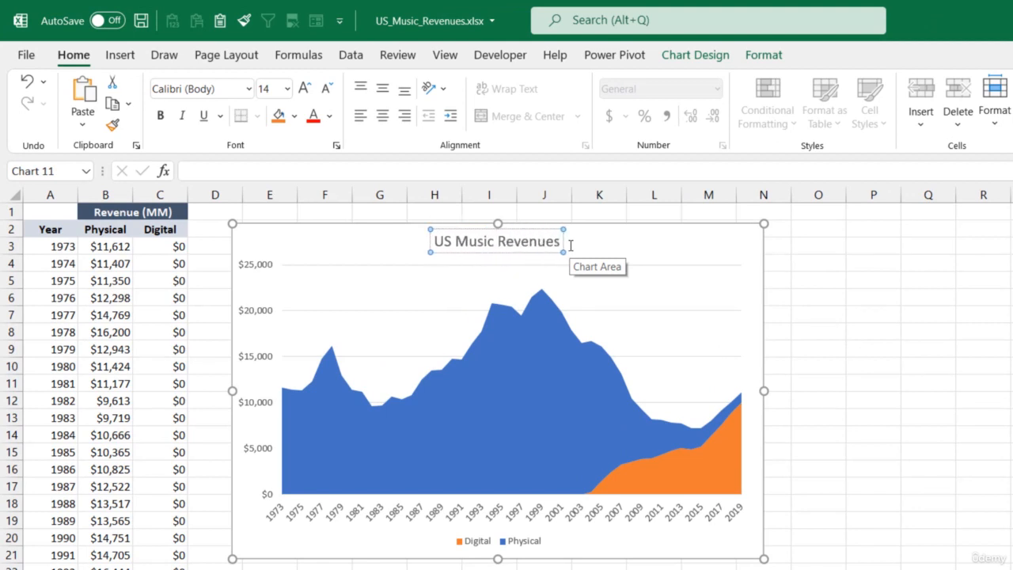
type(" by Format")
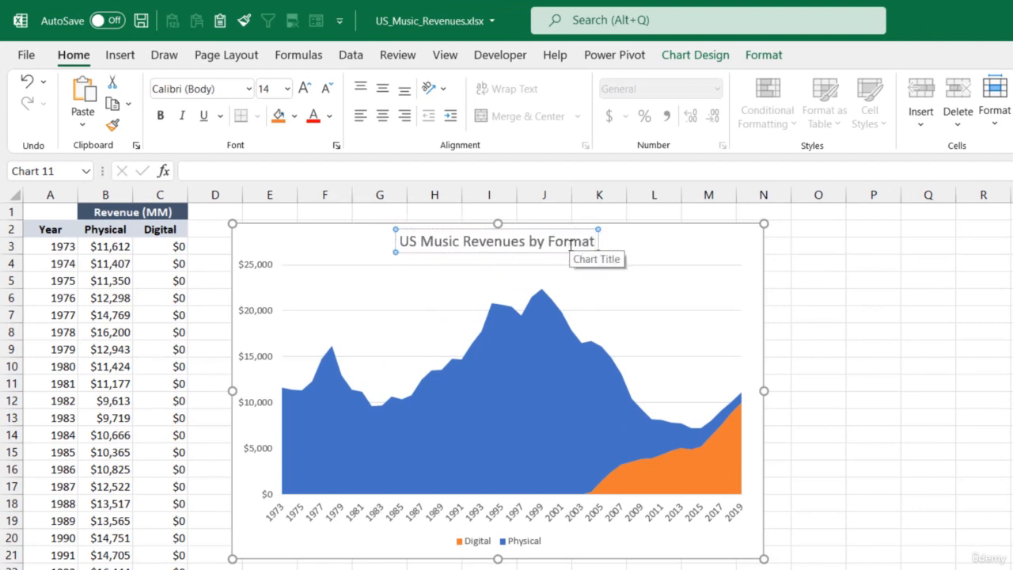
left_click(705, 246)
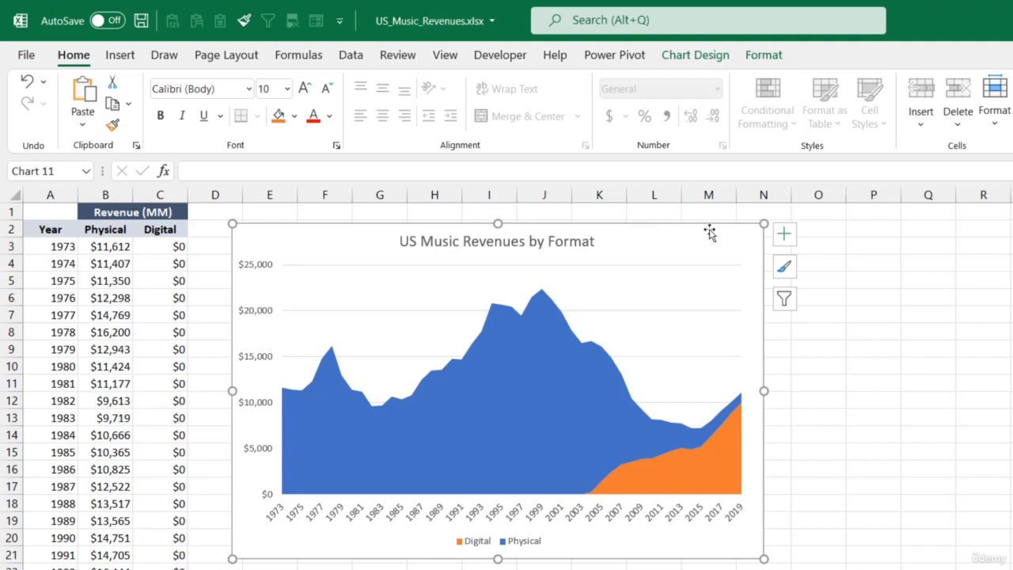
Remove the chart area's outline and delete the horizontal major gridlines
left_click(763, 55)
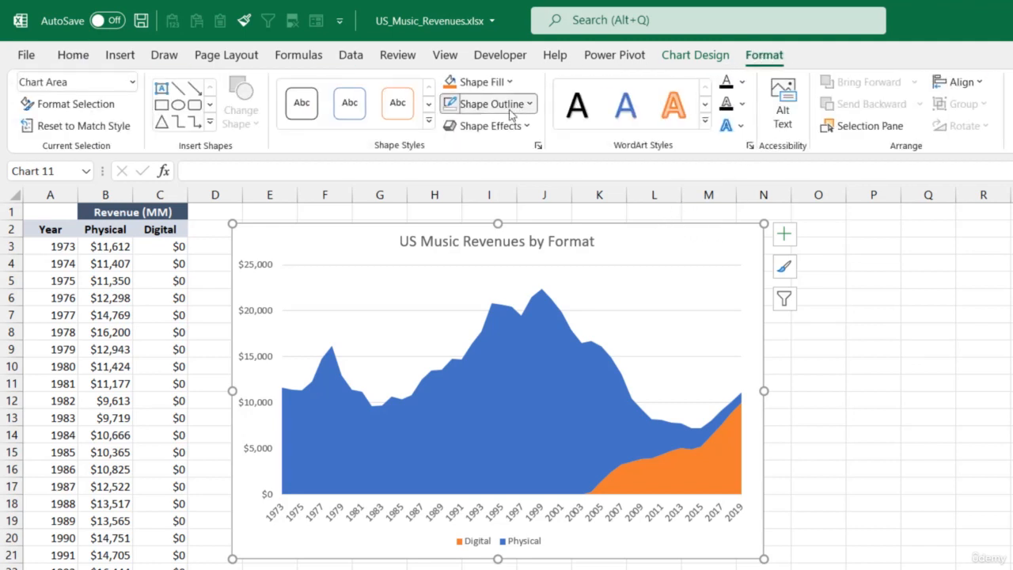
left_click(514, 104)
left_click(498, 318)
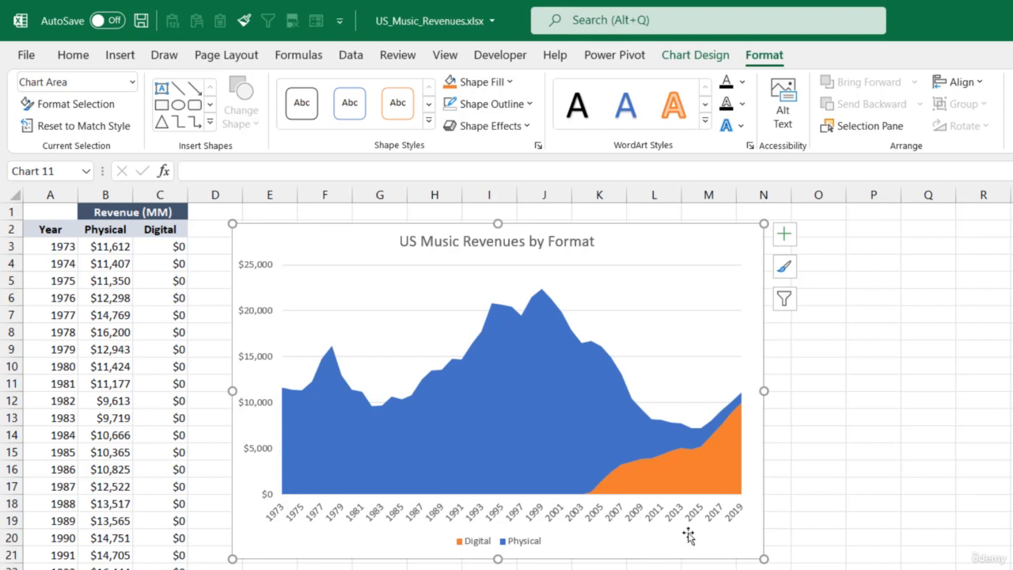
left_click(686, 311)
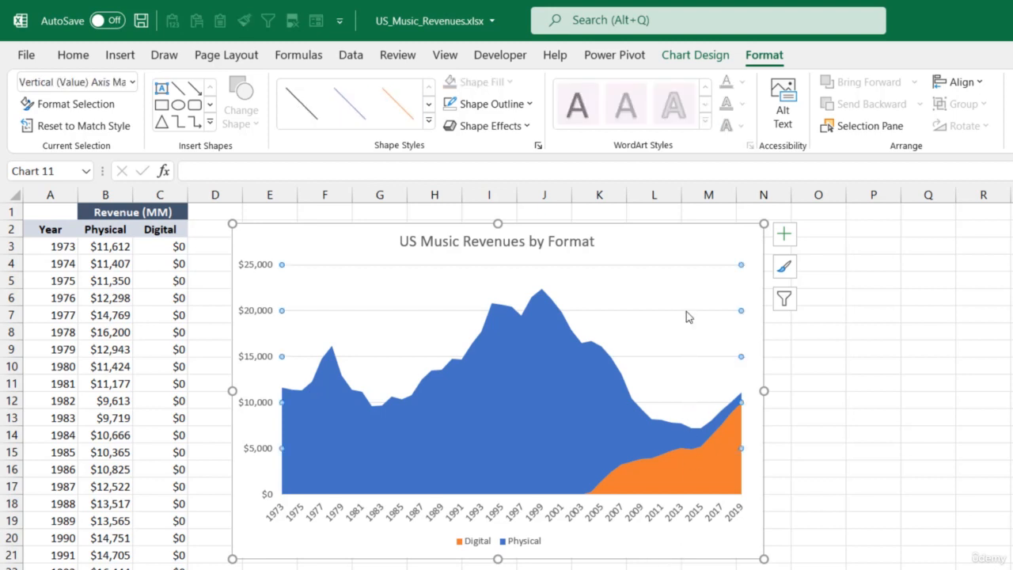
key("Delete")
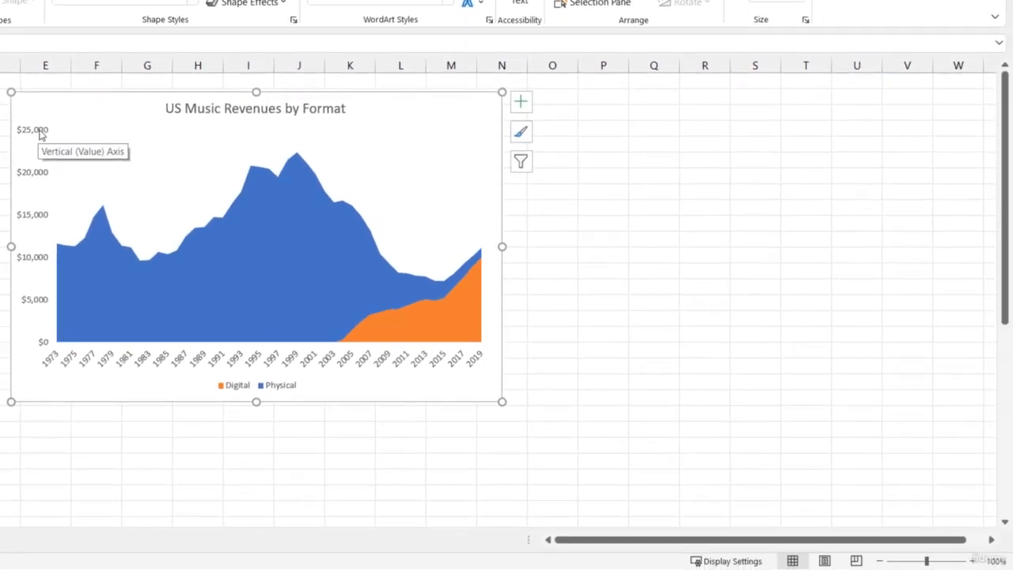
Open the number formatting of the chart's vertical axis and set its category to Custom
left_click(40, 135)
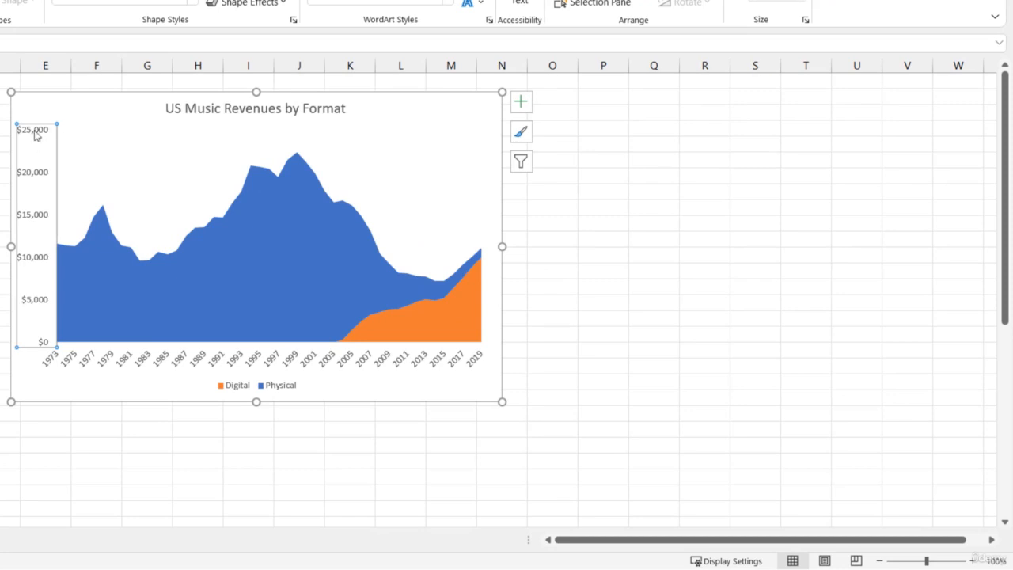
right_click(35, 136)
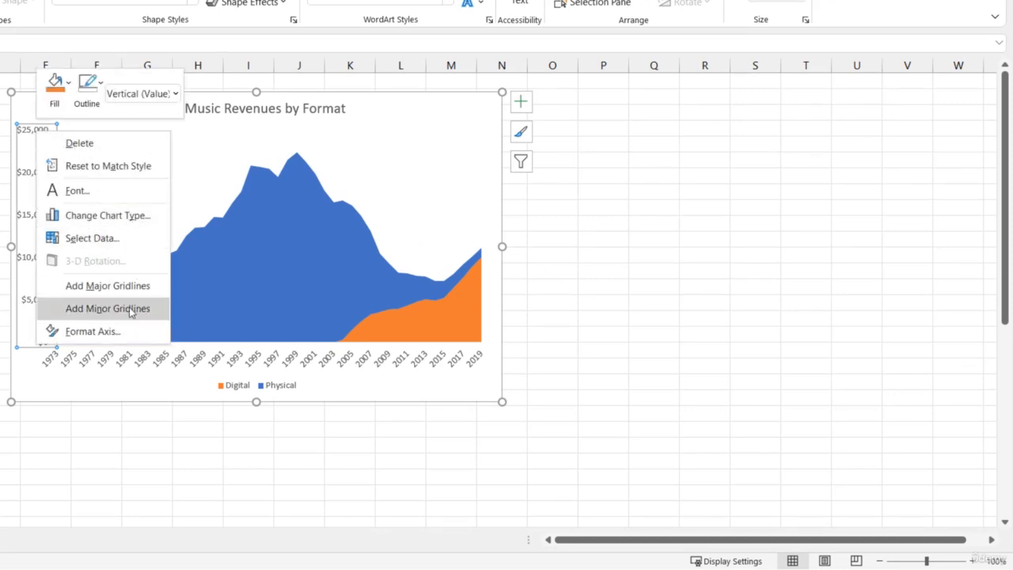
left_click(122, 333)
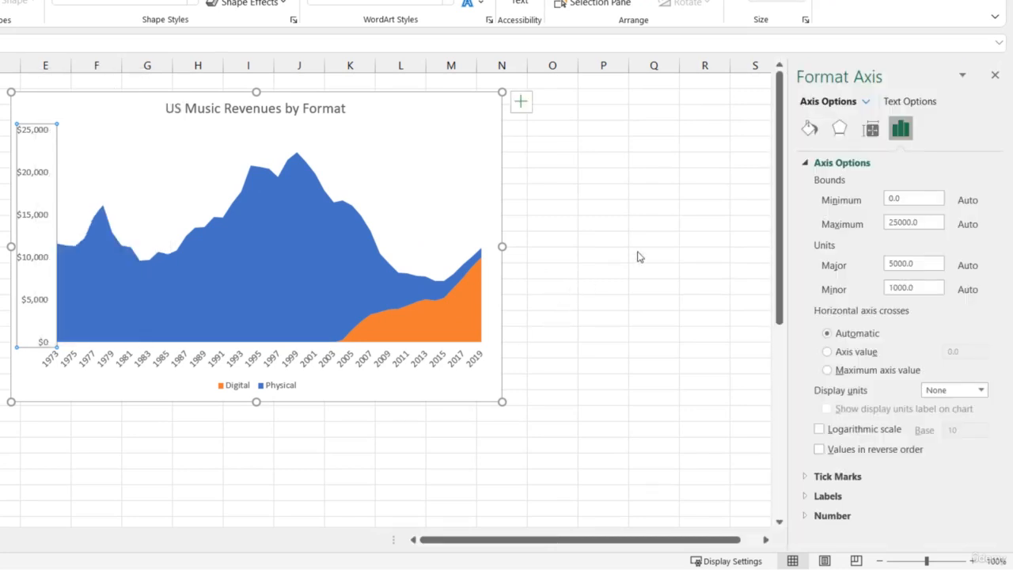
left_click(806, 164)
left_click(806, 223)
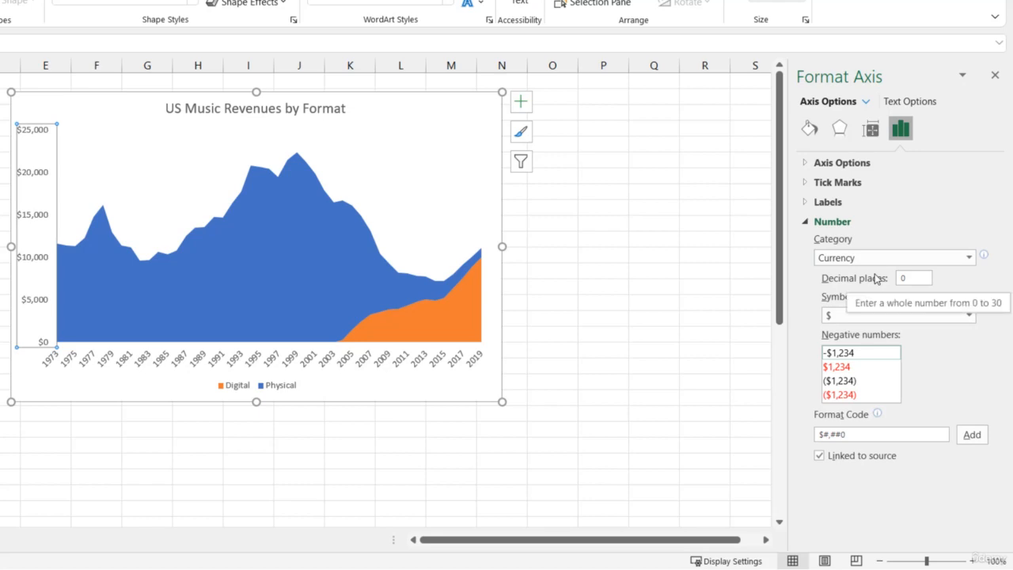
left_click(969, 258)
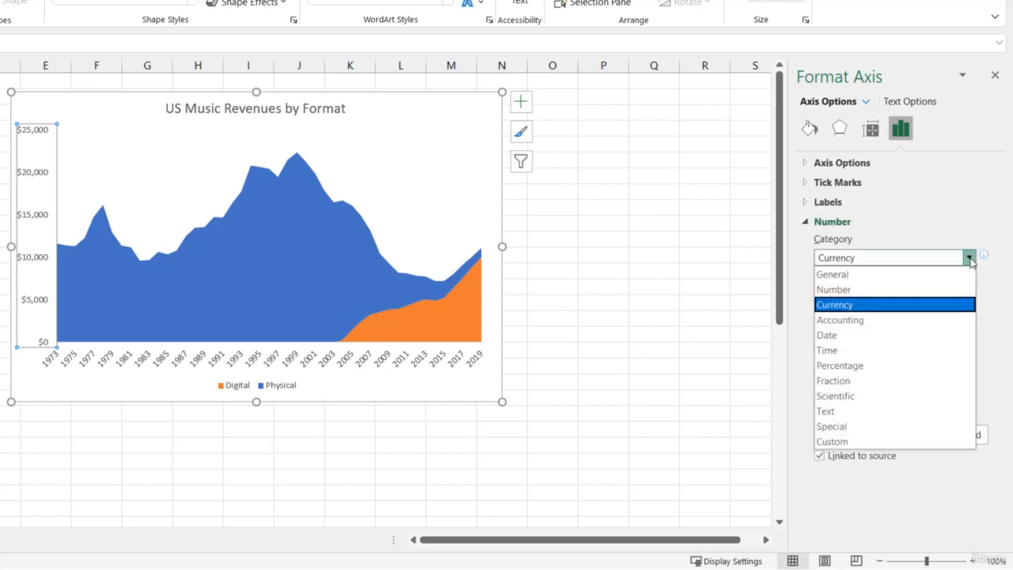
left_click(860, 440)
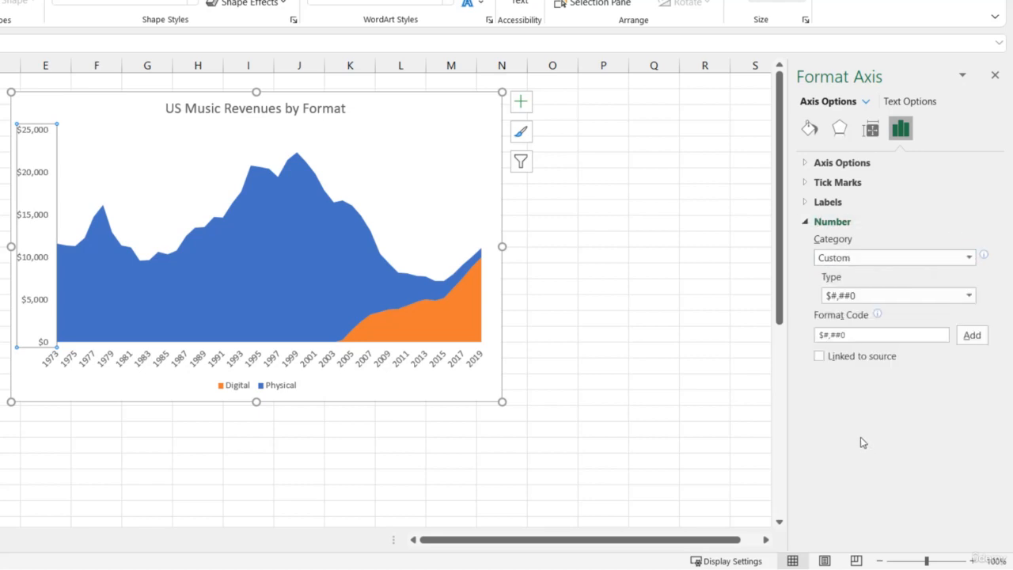
Apply the custom format code $#,##0"M" to the vertical axis labels
left_click(854, 337)
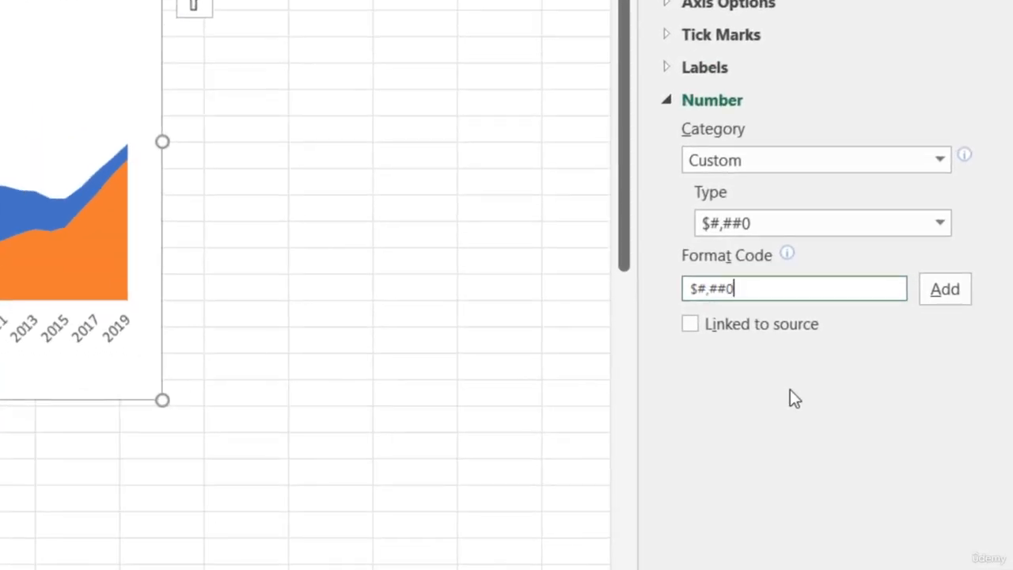
type("\"M\"")
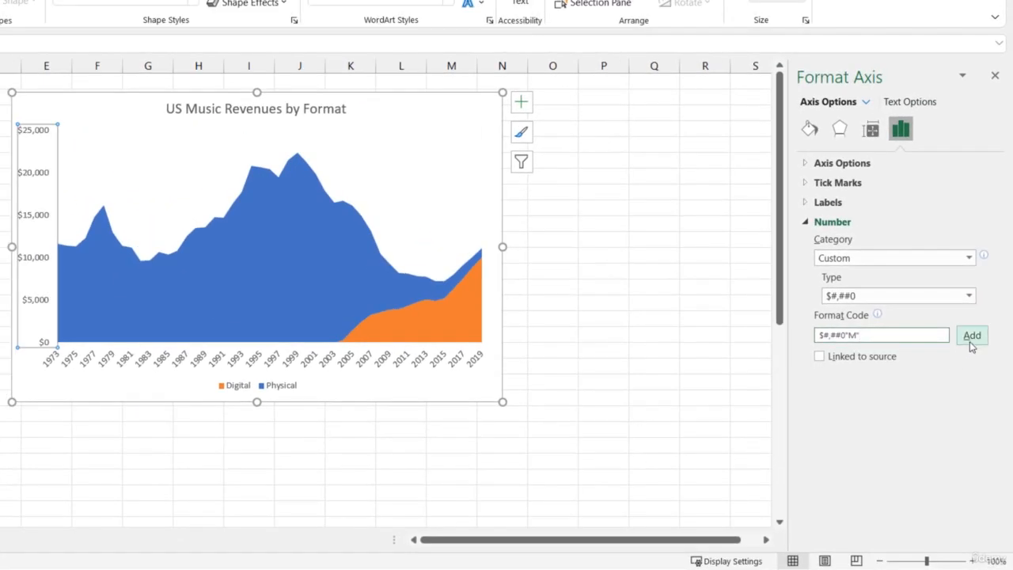
left_click(969, 341)
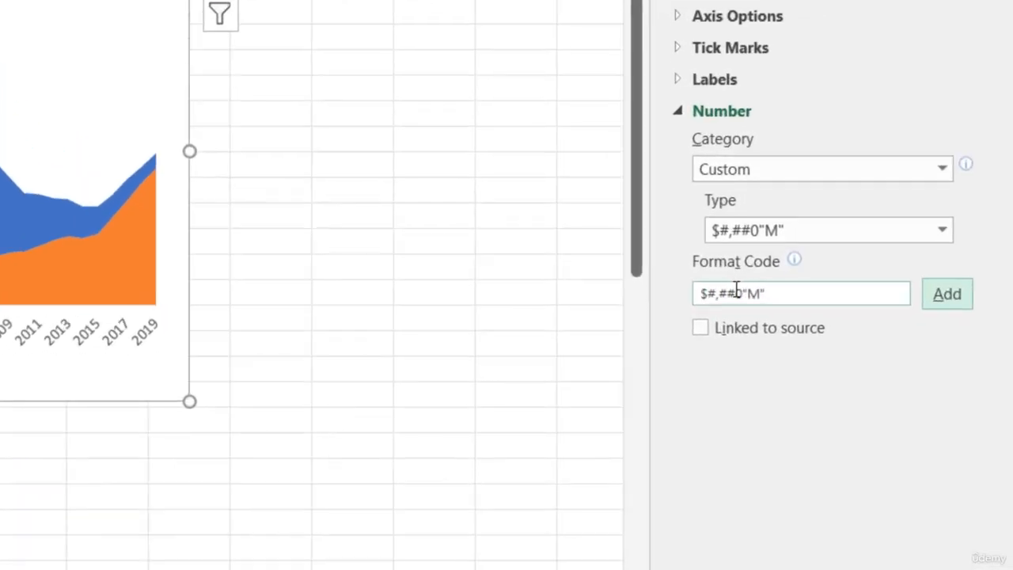
Replace the "M" suffix in the vertical axis format code with a trailing comma, applying $#,##0, to scale labels by thousands
left_click(761, 290)
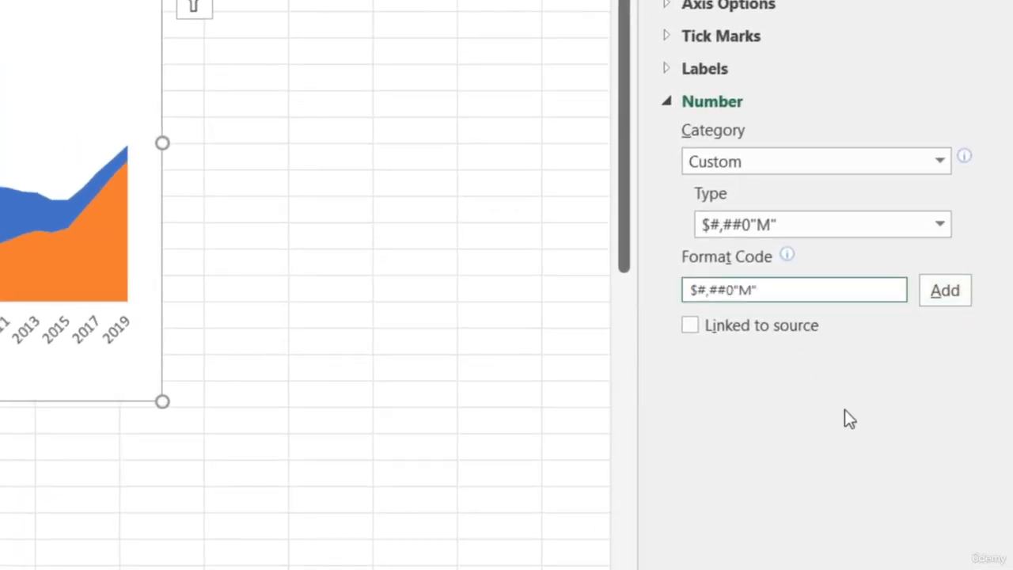
key("BackSpace")
key("BackSpace")
key("BackSpace")
type(",")
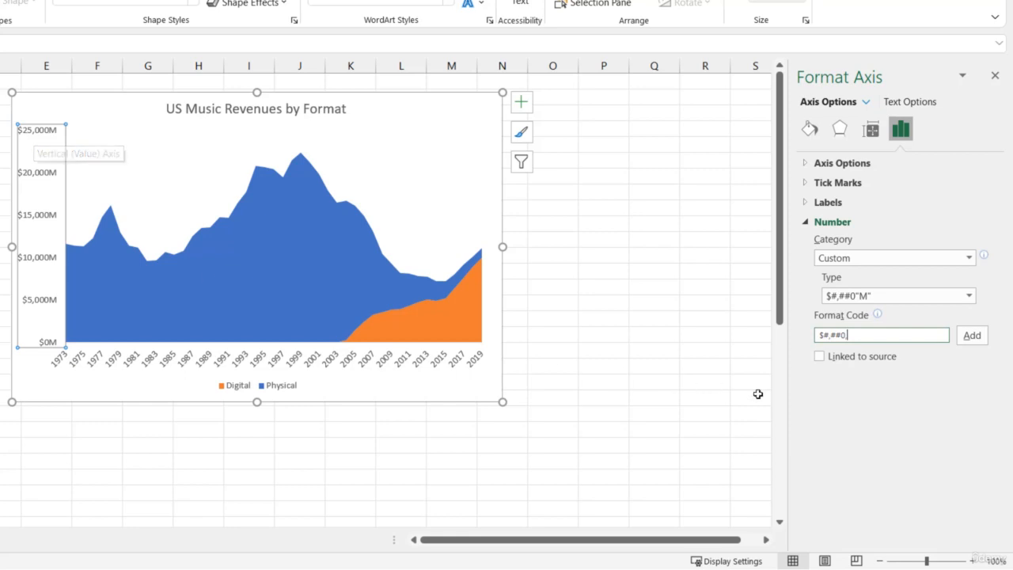
left_click(972, 336)
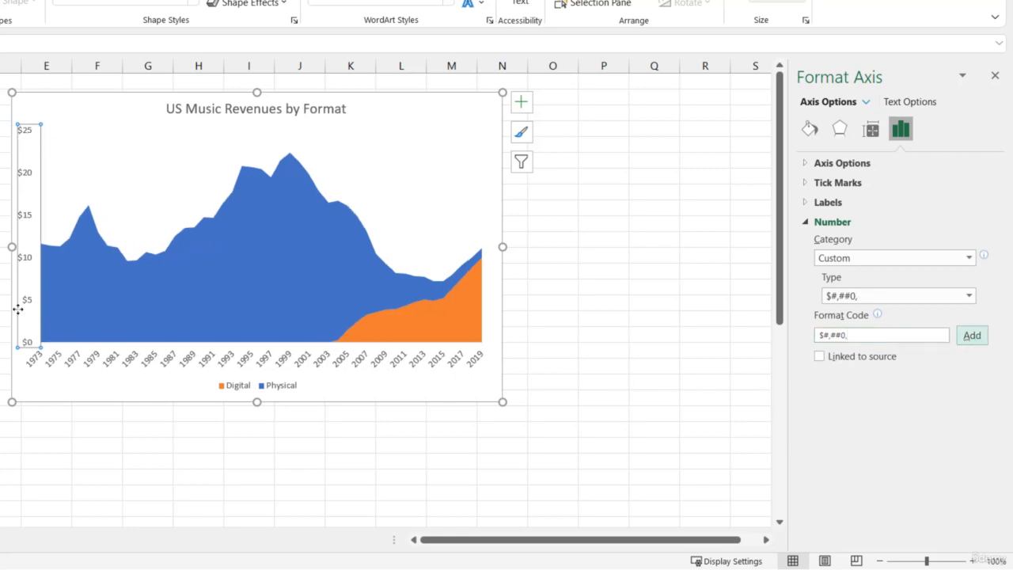
Append "B" to the vertical axis number format, applying the code $#,##0,"B"
left_click(857, 335)
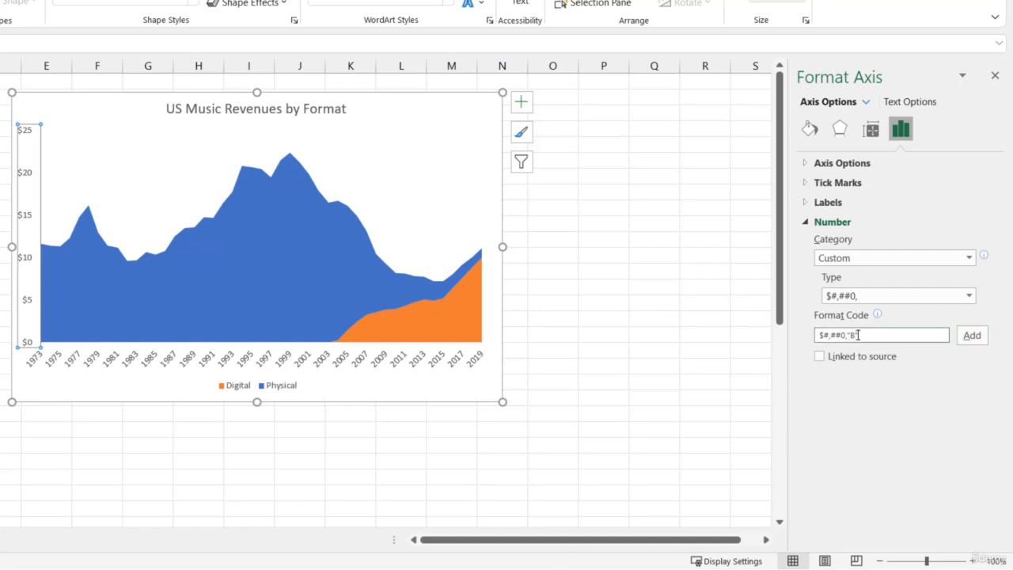
type("\"B\"")
left_click(972, 335)
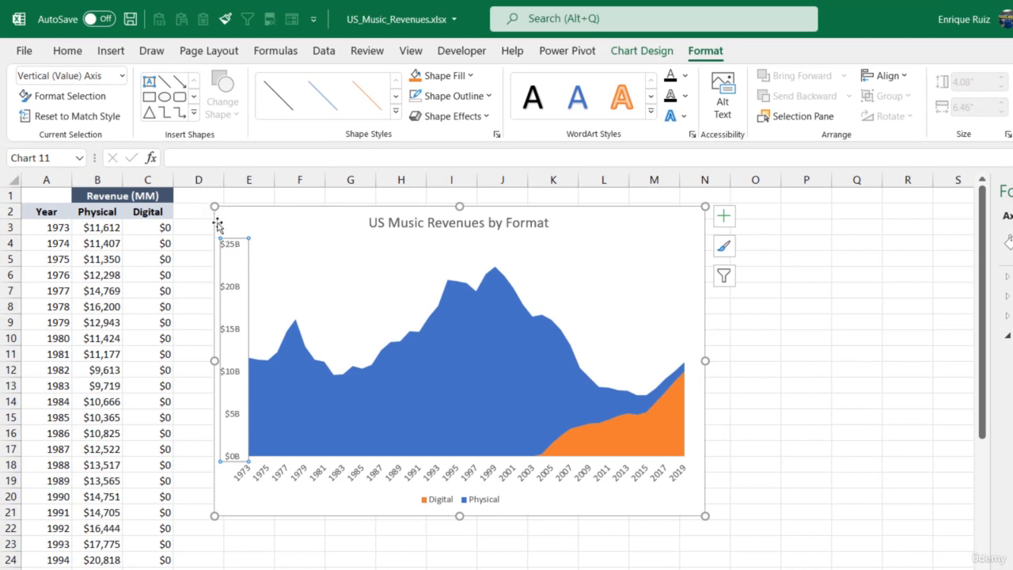
Add a primary vertical axis title to the chart
left_click(642, 53)
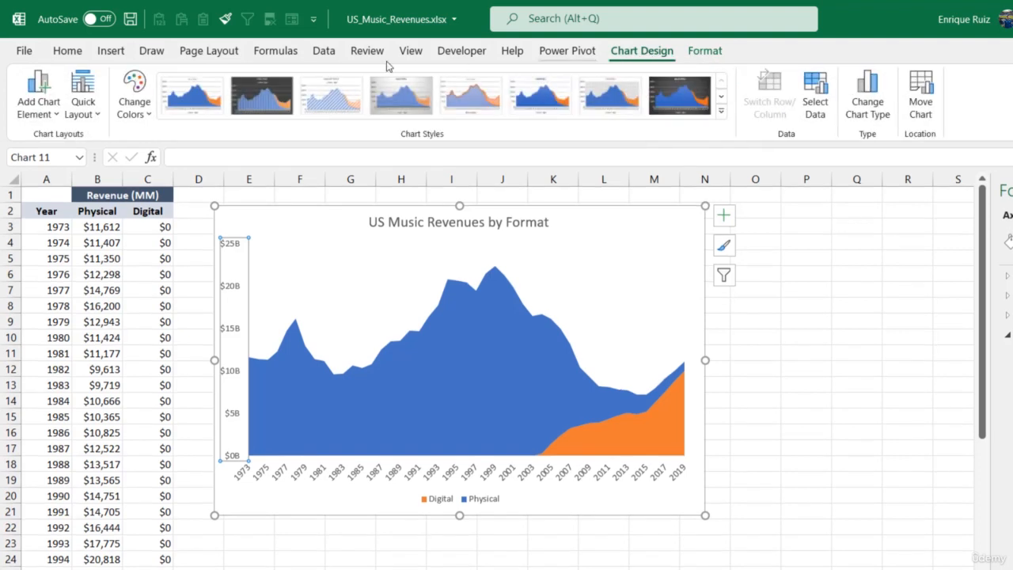
left_click(41, 111)
mouse_move(91, 167)
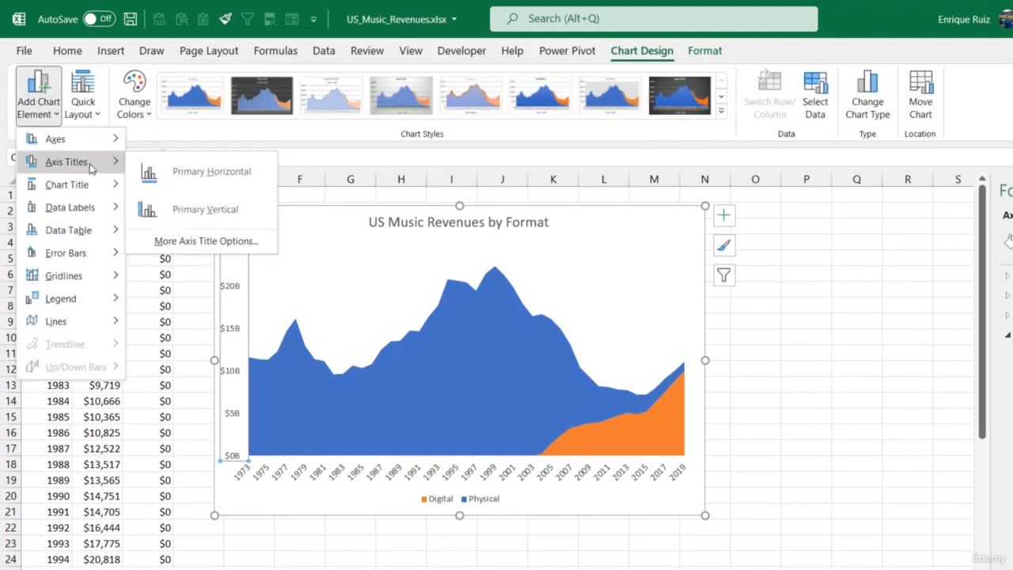
left_click(190, 209)
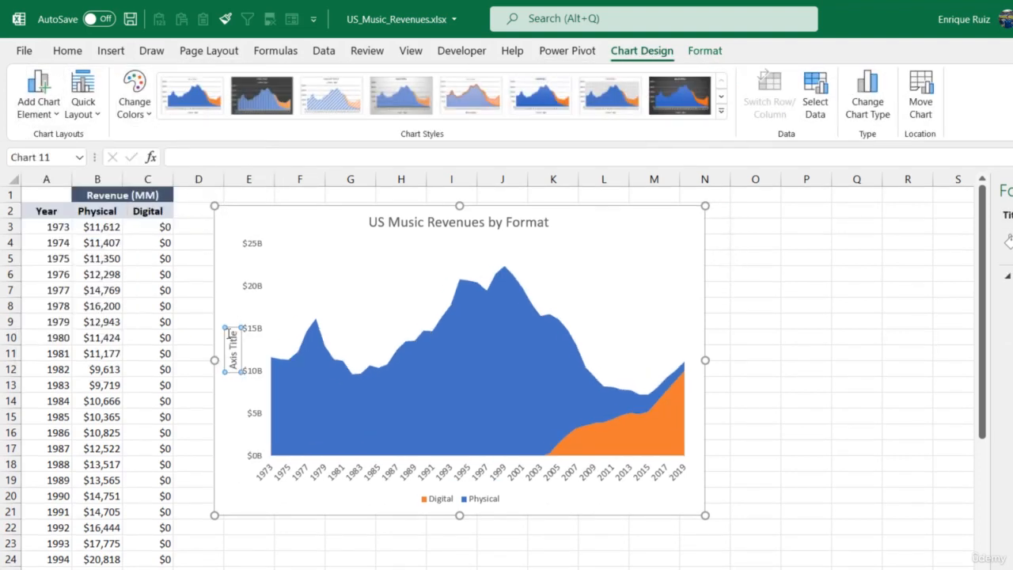
Replace the vertical axis title's placeholder text with "Revenue"
left_click_drag(231, 335, 231, 364)
type("Music")
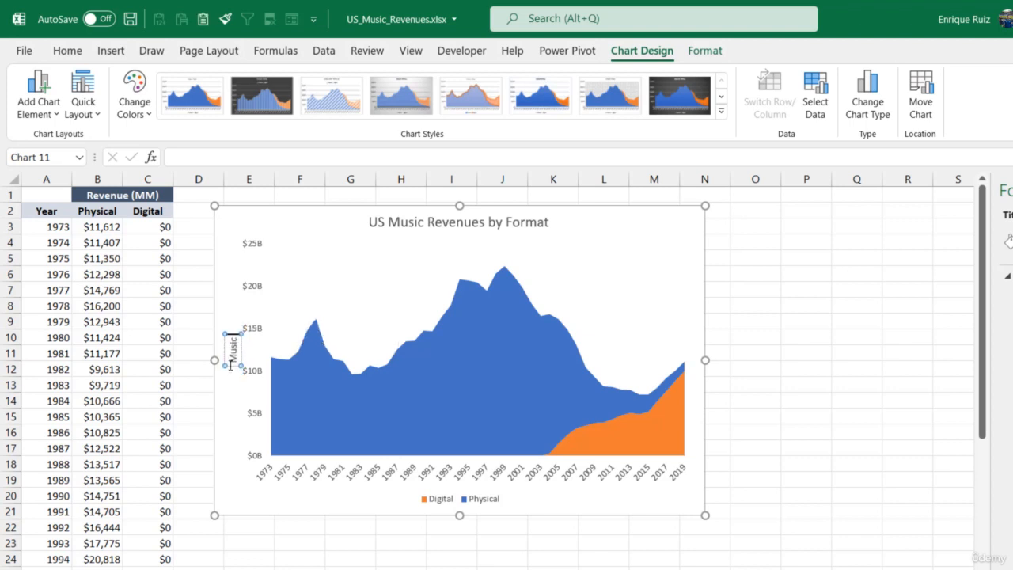
type(" Revenu")
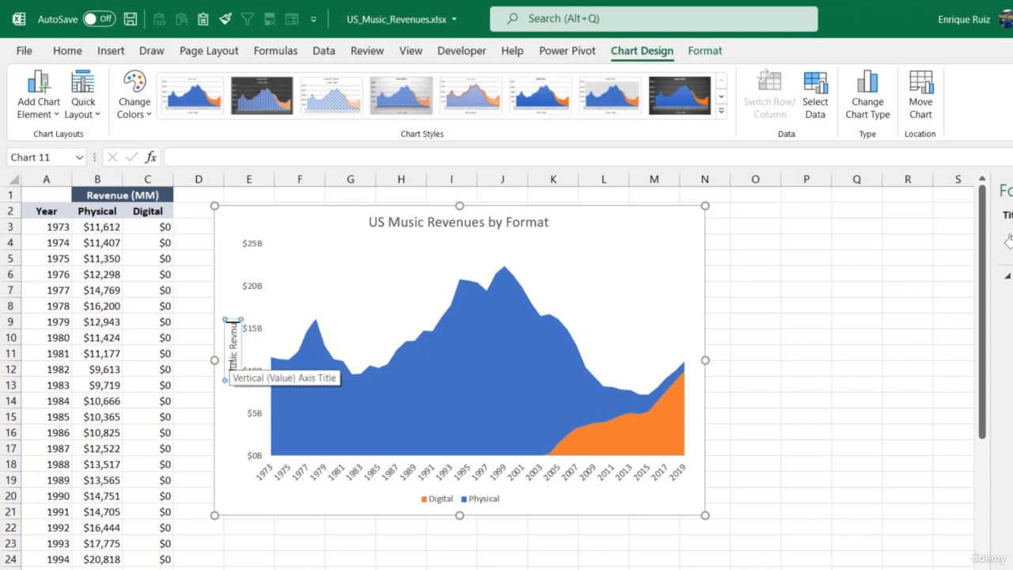
key("BackSpace")
key("BackSpace")
key("BackSpace")
key("BackSpace")
key("BackSpace")
key("BackSpace")
key("BackSpace")
key("BackSpace")
key("BackSpace")
key("BackSpace")
key("BackSpace")
type("RReve")
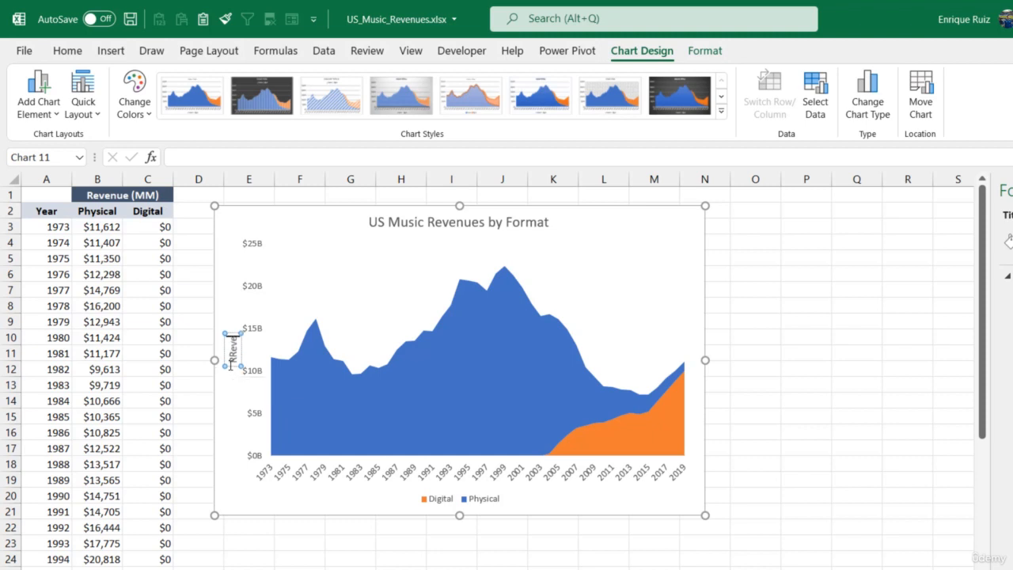
type("nue")
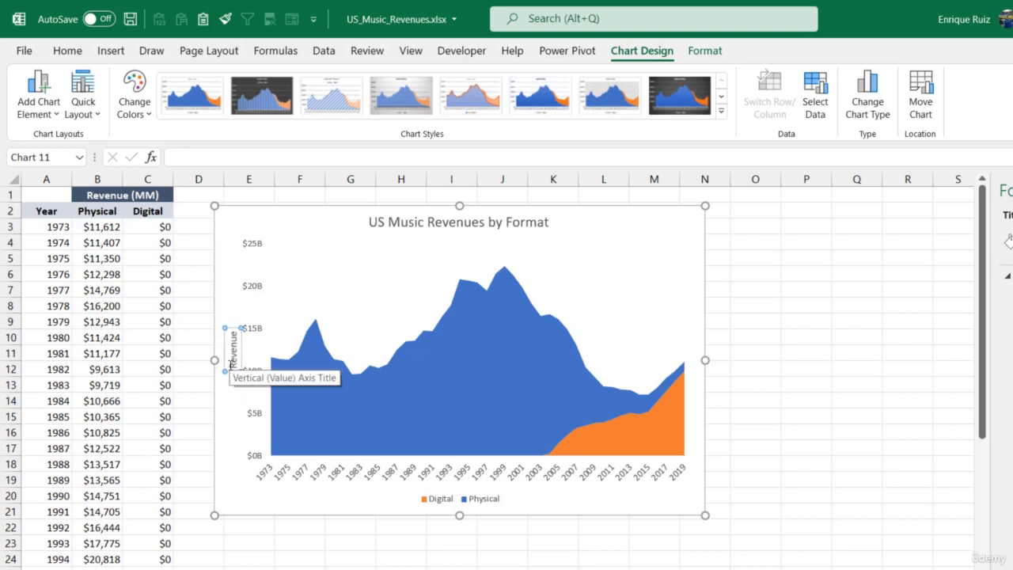
left_click(190, 383)
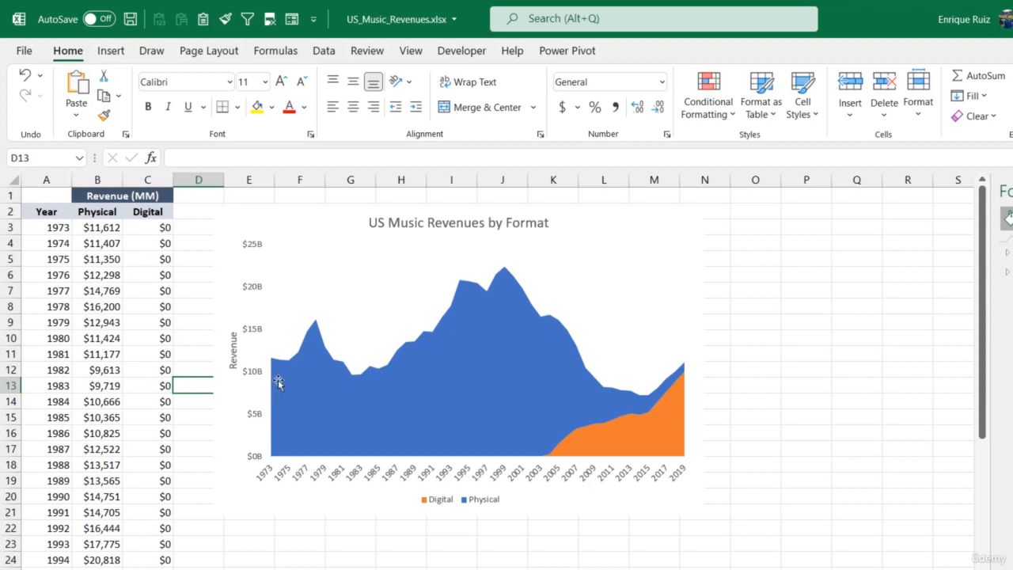
Move the "Revenue" axis title up to the upper end of the vertical axis, beside the $25B label
left_click(232, 345)
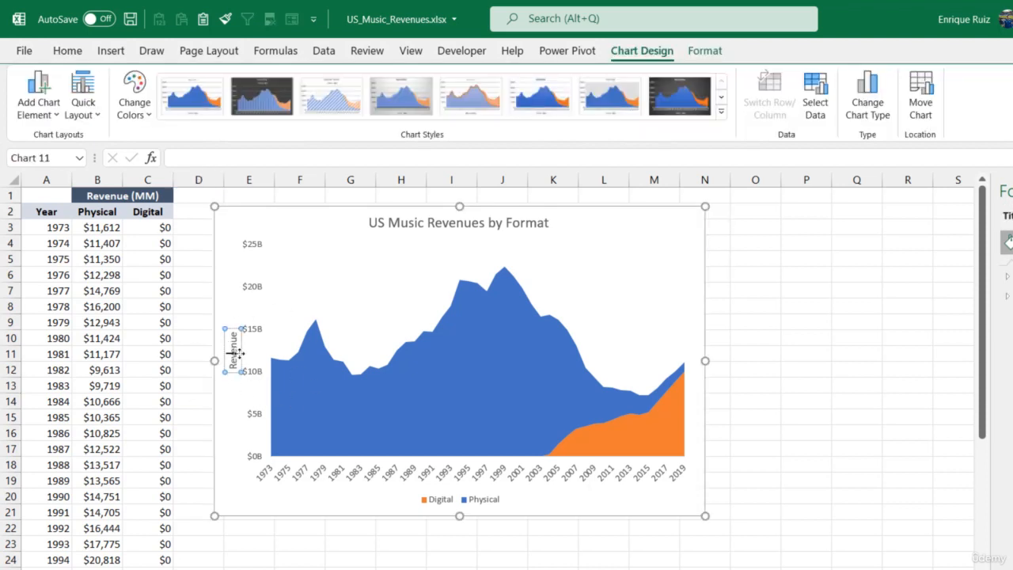
left_click_drag(237, 354, 236, 265)
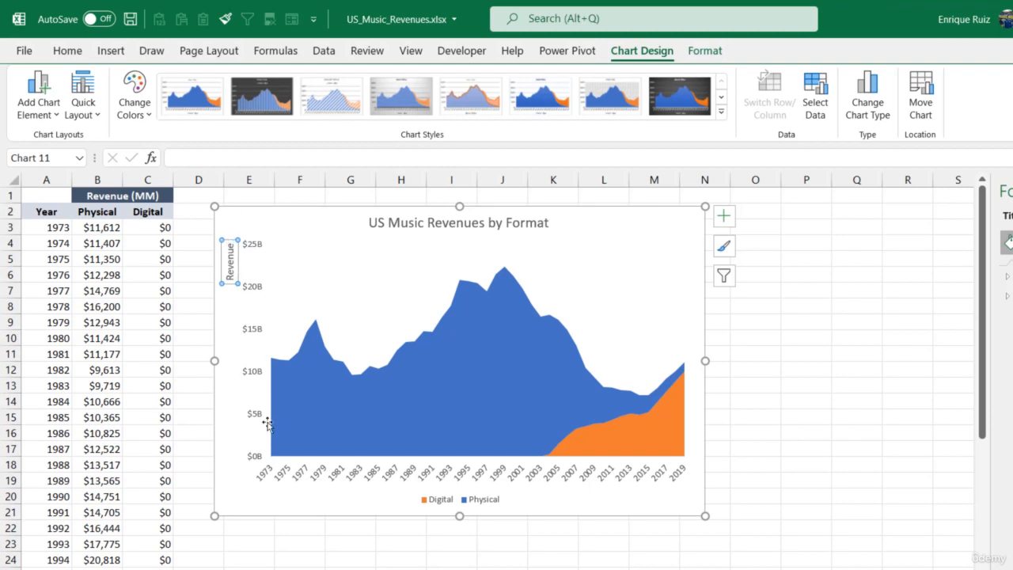
left_click(339, 561)
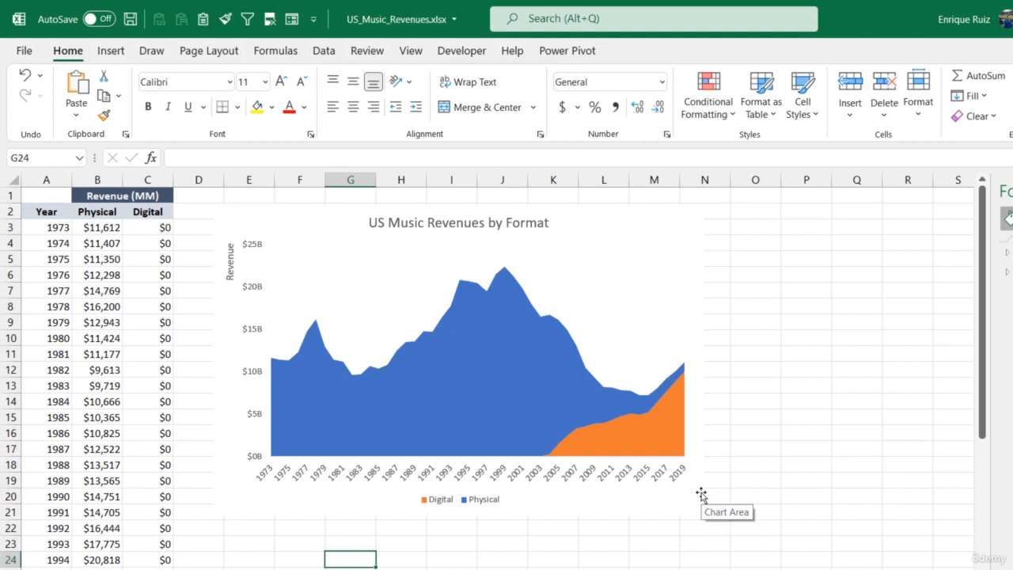
Clear the years 1974–1979 and 1981–1989 from the Year column to thin out the horizontal axis labels
left_click(601, 474)
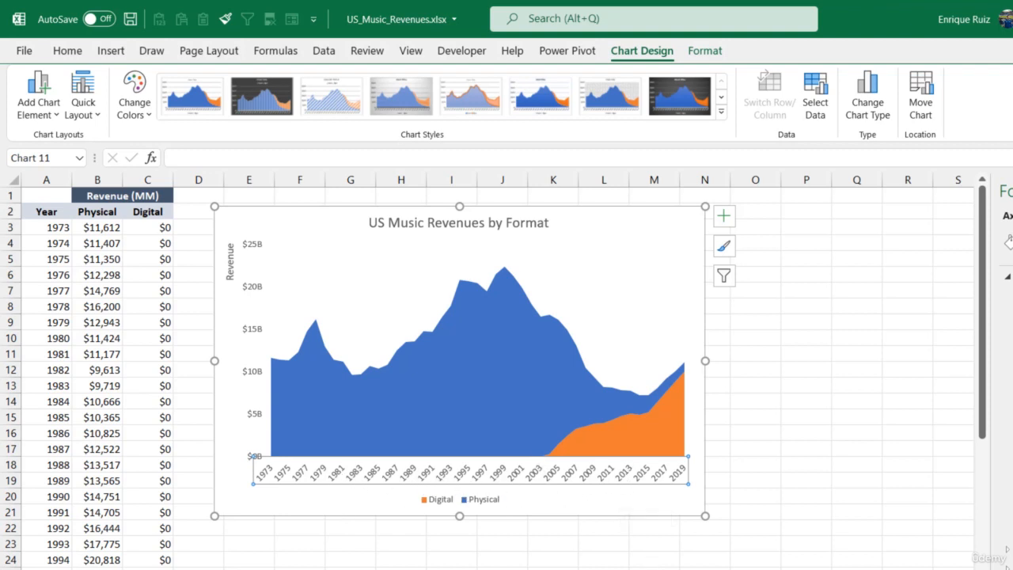
left_click(654, 568)
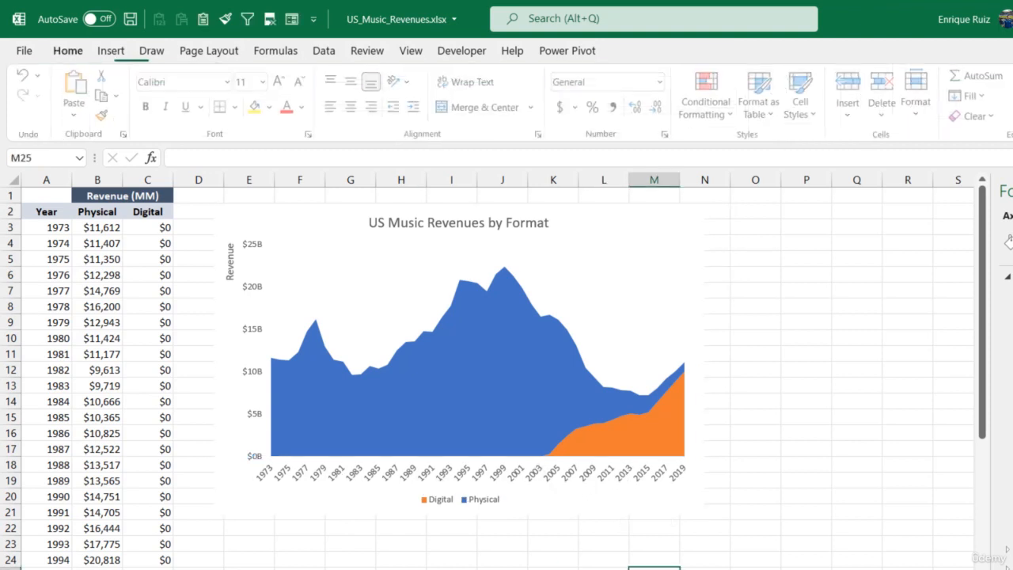
left_click(53, 227)
left_click_drag(35, 241, 32, 321)
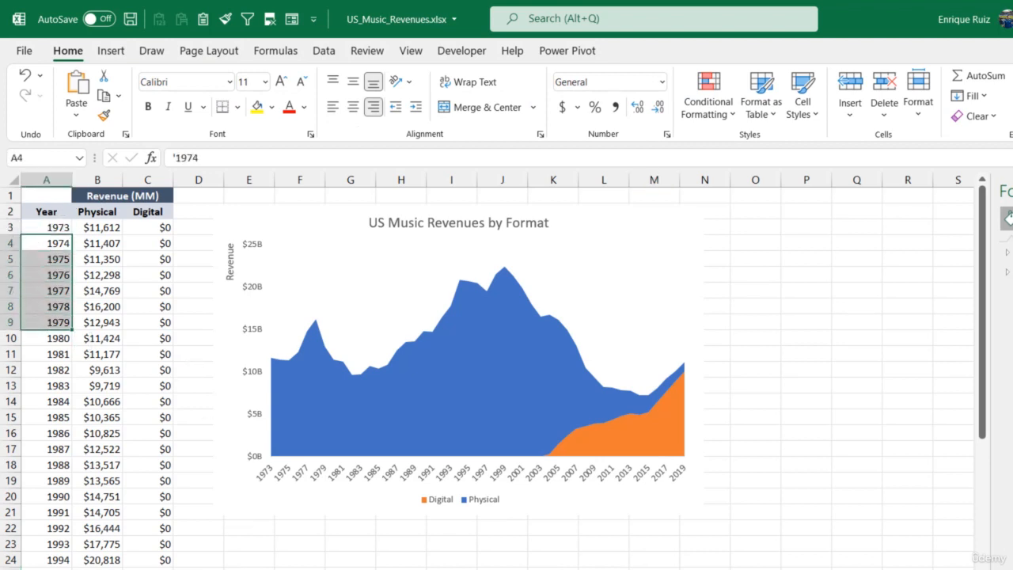
key("Delete")
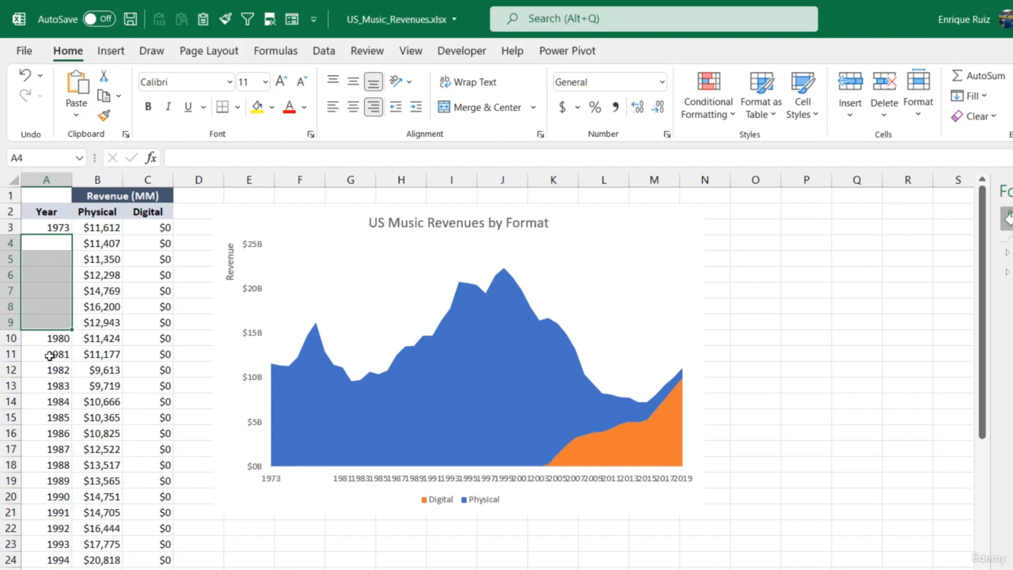
left_click_drag(49, 356, 45, 524)
key("Delete")
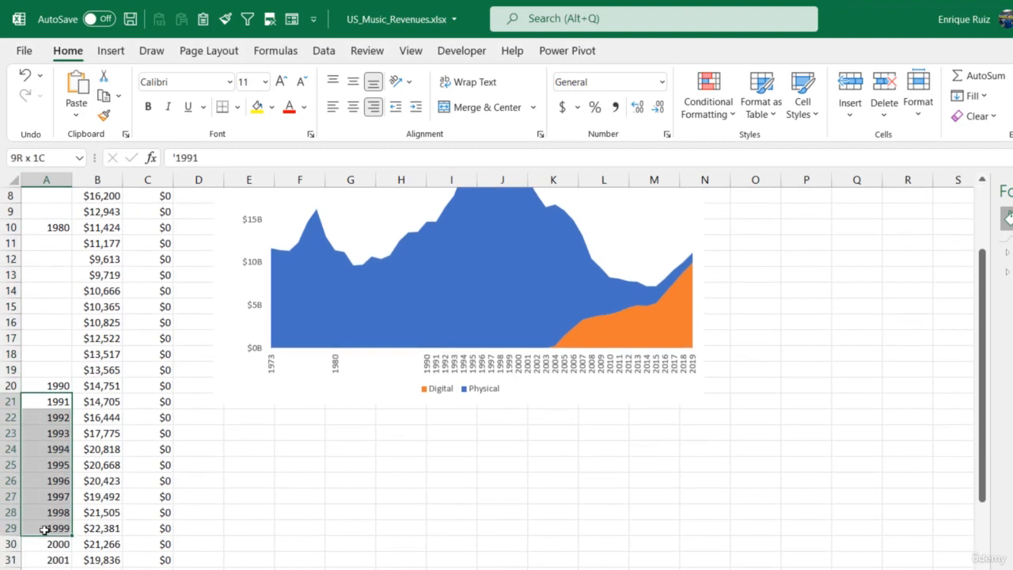
Clear the years 1991–1999, 2001–2009 and 2011–2018 from the Year column, keeping 1990, 2000, 2010 and 2019
key("Delete")
scroll(267, 490, "down", 4)
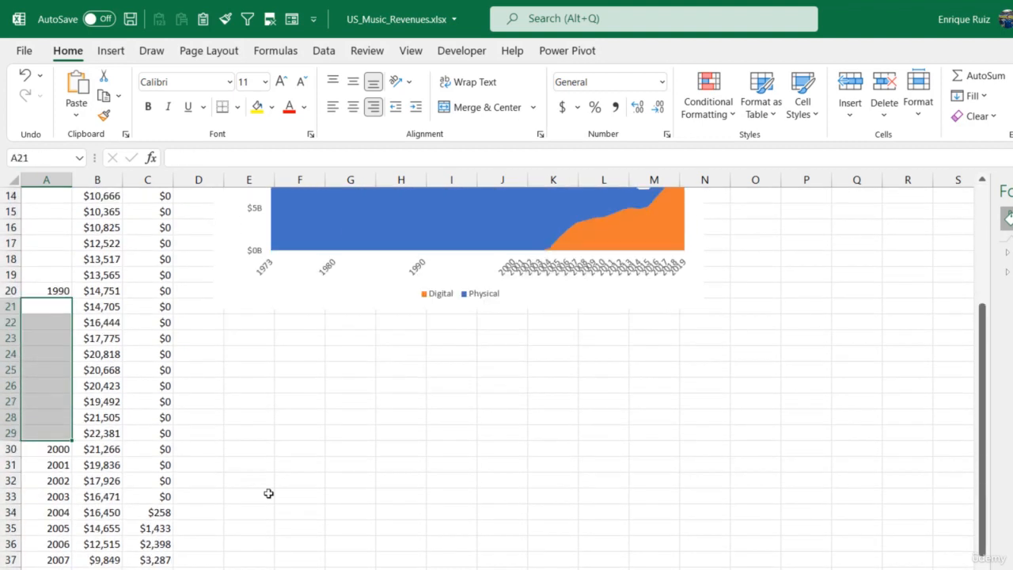
left_click_drag(58, 373, 50, 497)
key("Delete")
scroll(250, 483, "down", 4)
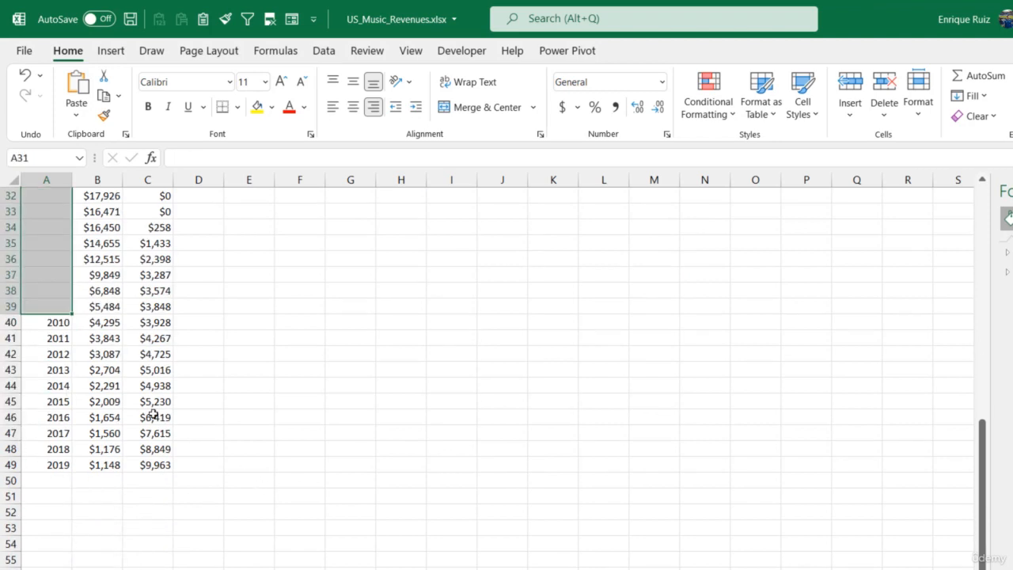
left_click_drag(59, 340, 58, 451)
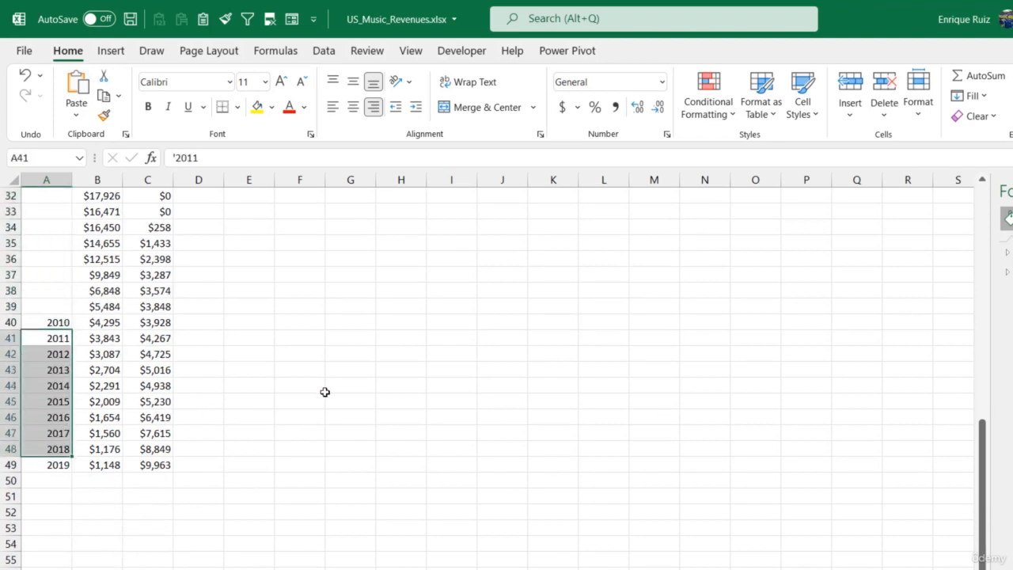
key("Delete")
scroll(401, 361, "up", 10)
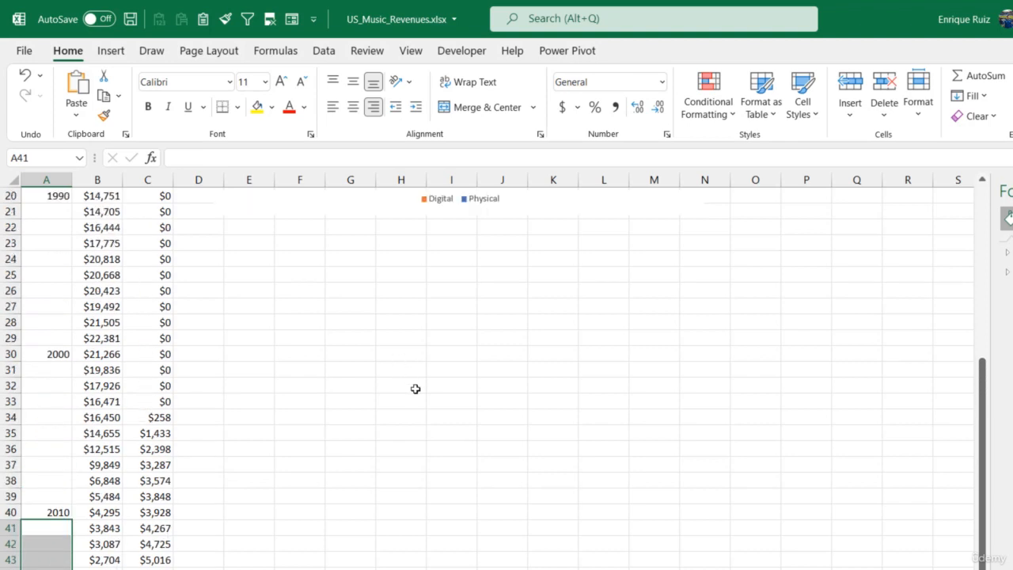
left_click(756, 350)
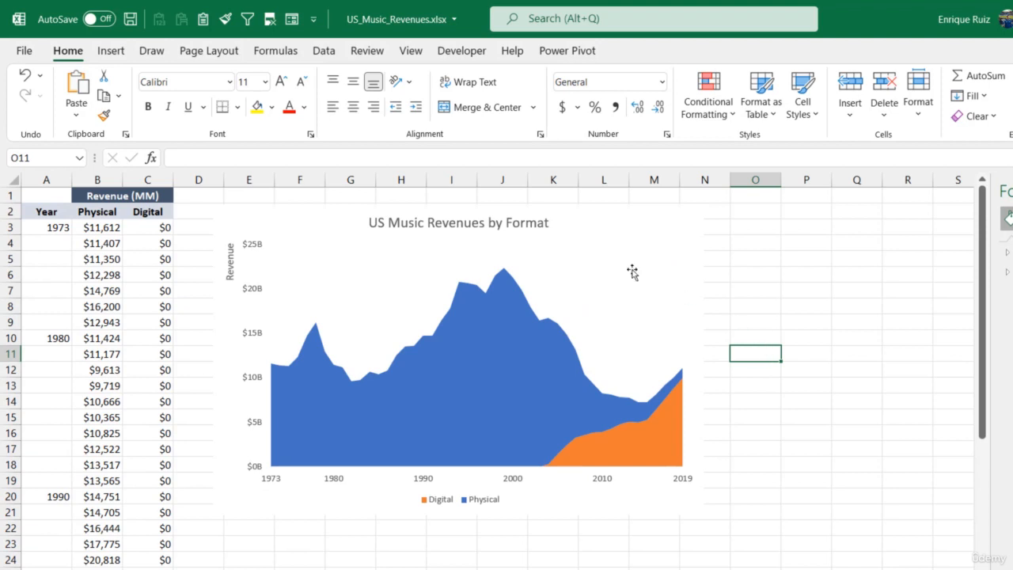
Increase the font size of the vertical and horizontal axis labels to 10
left_click(255, 250)
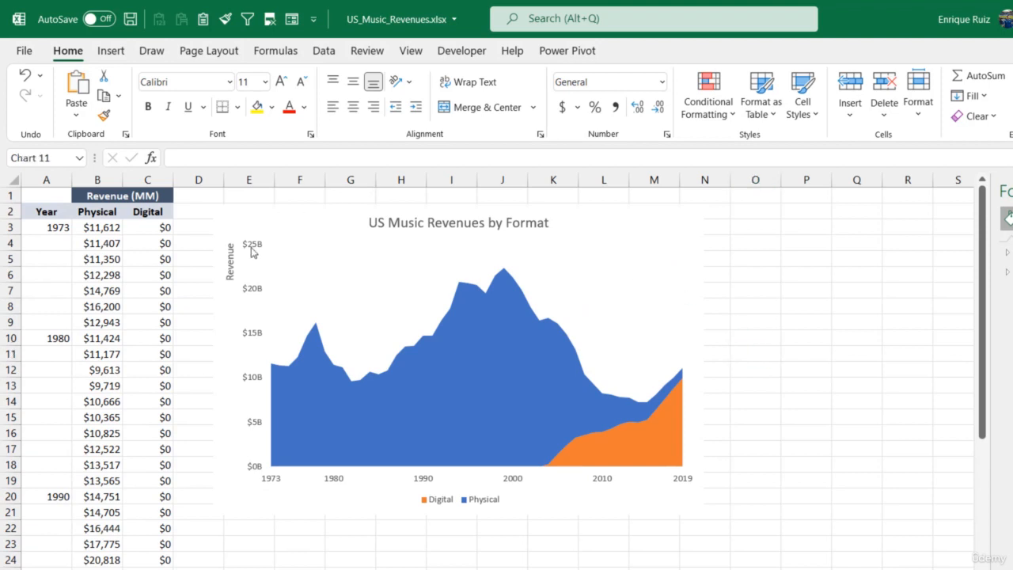
left_click(281, 81)
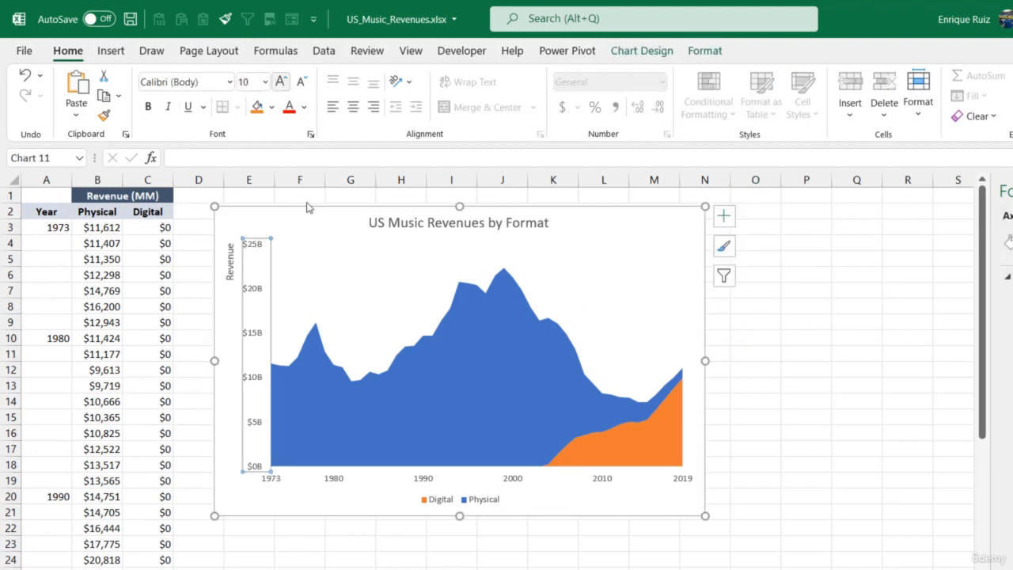
left_click(521, 480)
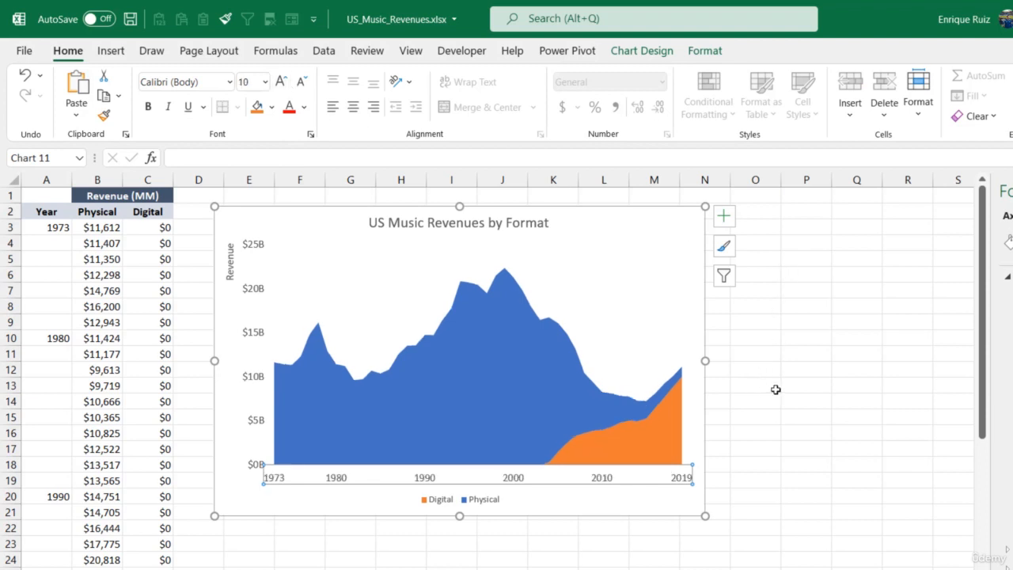
left_click(789, 352)
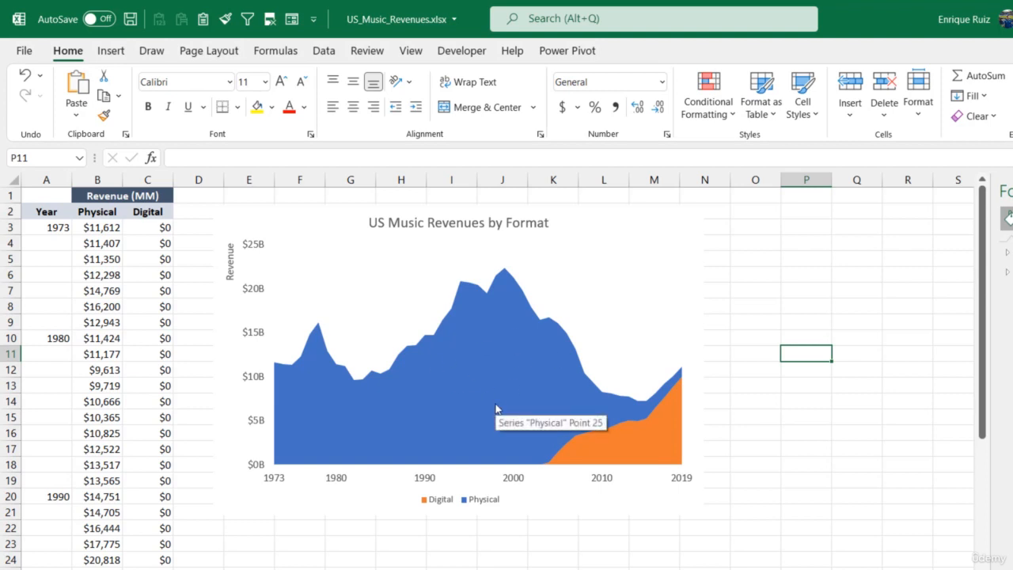
Insert a text box inside the chart, over the blue area, containing the label "PHYSICAL"
left_click(576, 225)
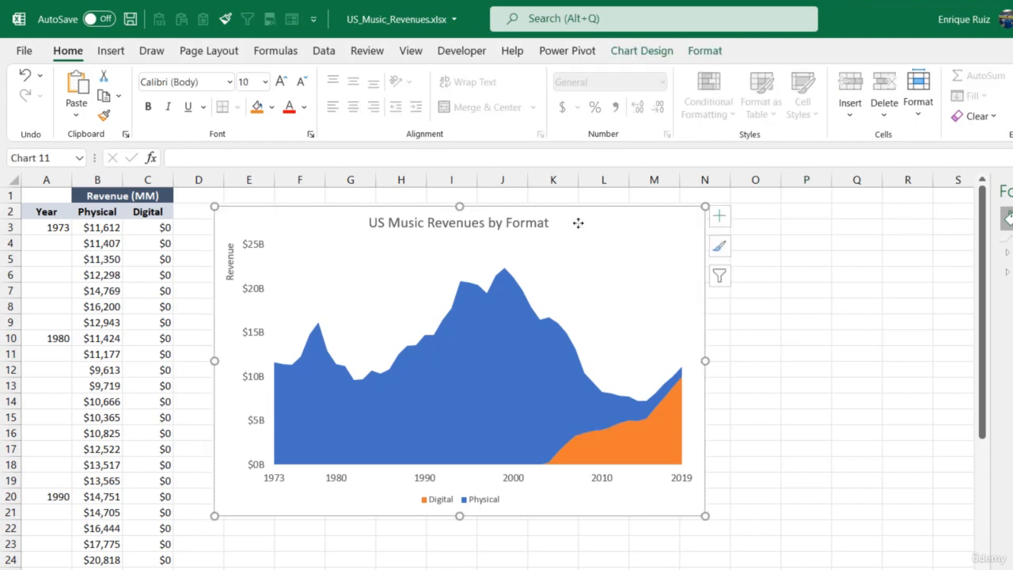
left_click(705, 51)
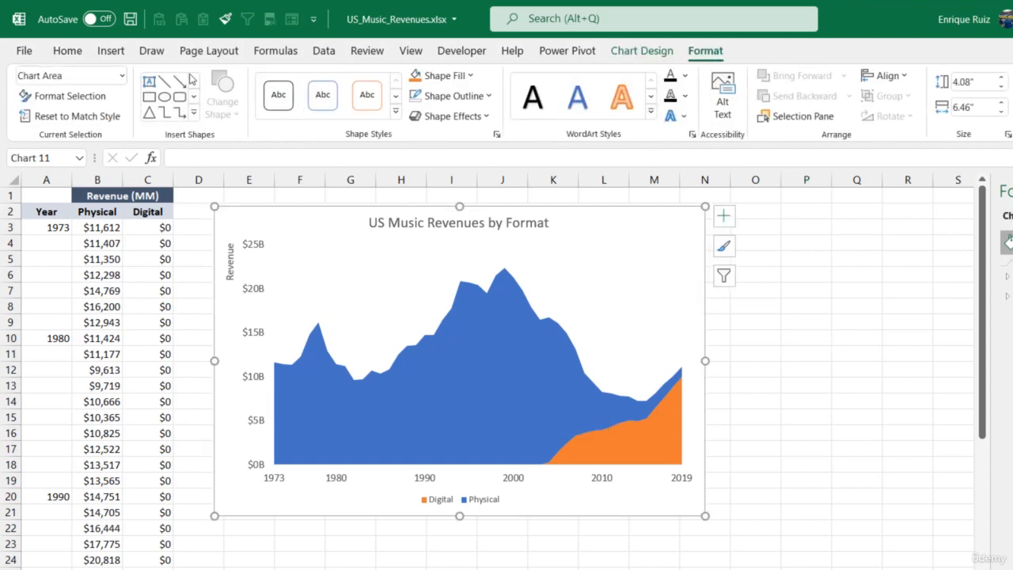
left_click(149, 80)
left_click_drag(417, 383, 538, 420)
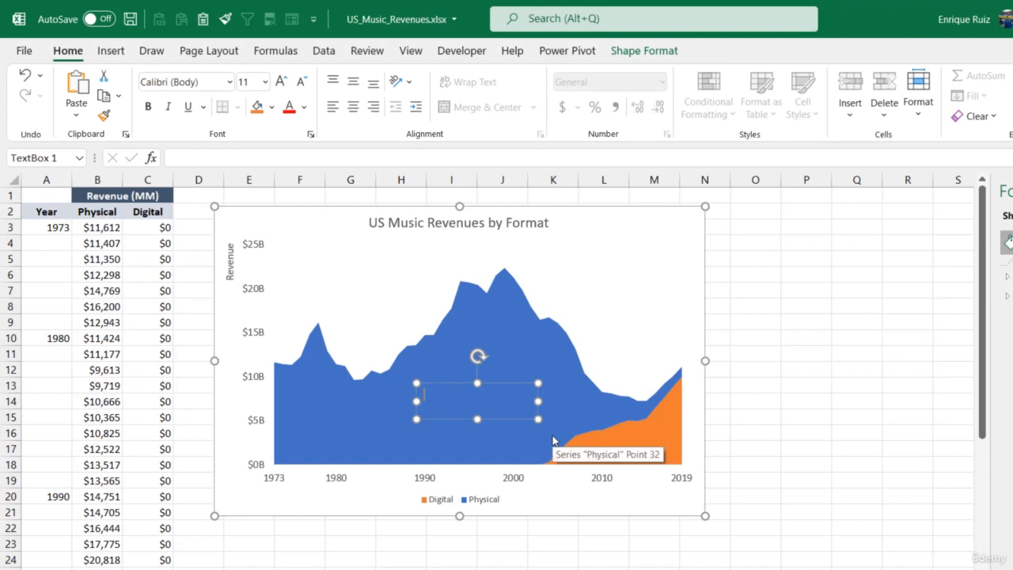
type("PHYSICAL")
left_click(724, 321)
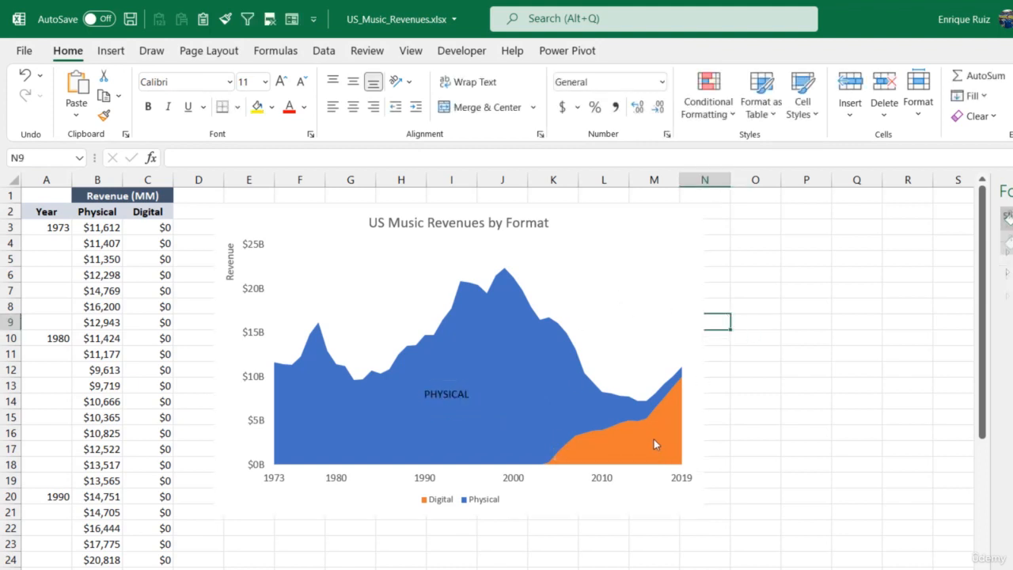
Move the whole chart, including its text box, slightly up and to the right on the sheet
left_click(618, 218)
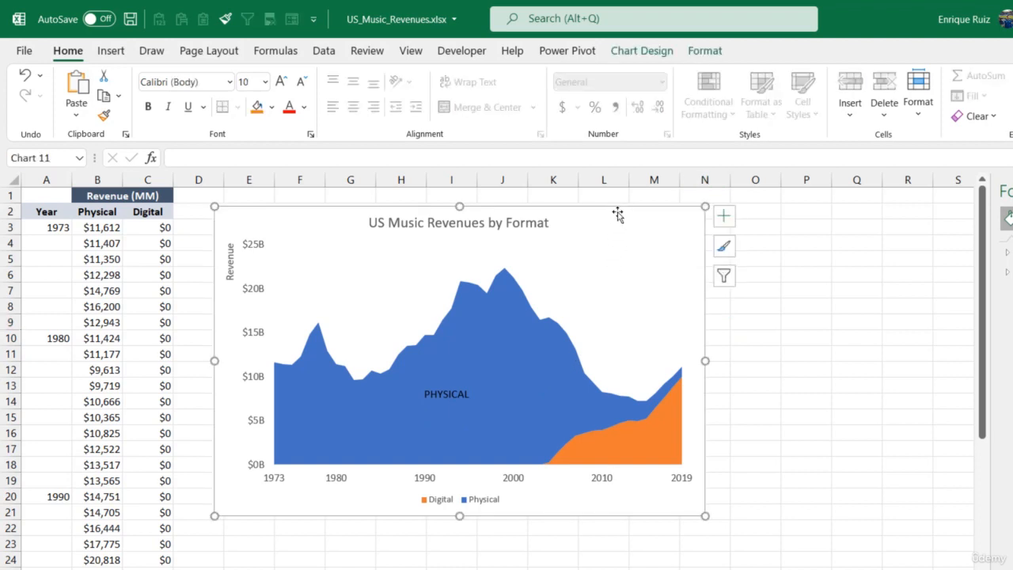
left_click(705, 51)
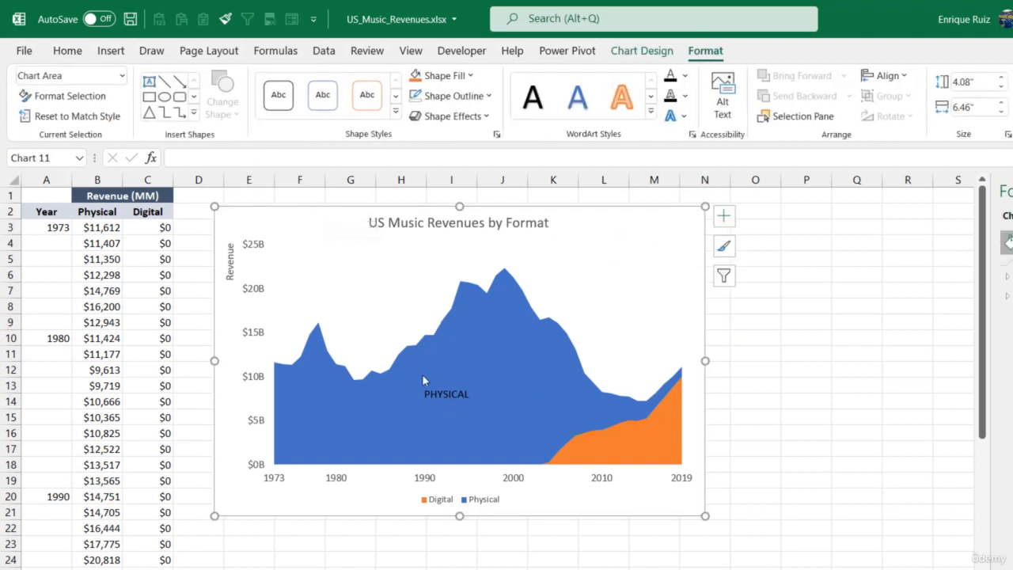
left_click_drag(299, 220, 329, 208)
Make the PHYSICAL label white, bold and size 16, then fit its box to the text and move it lower in the blue area
left_click(462, 386)
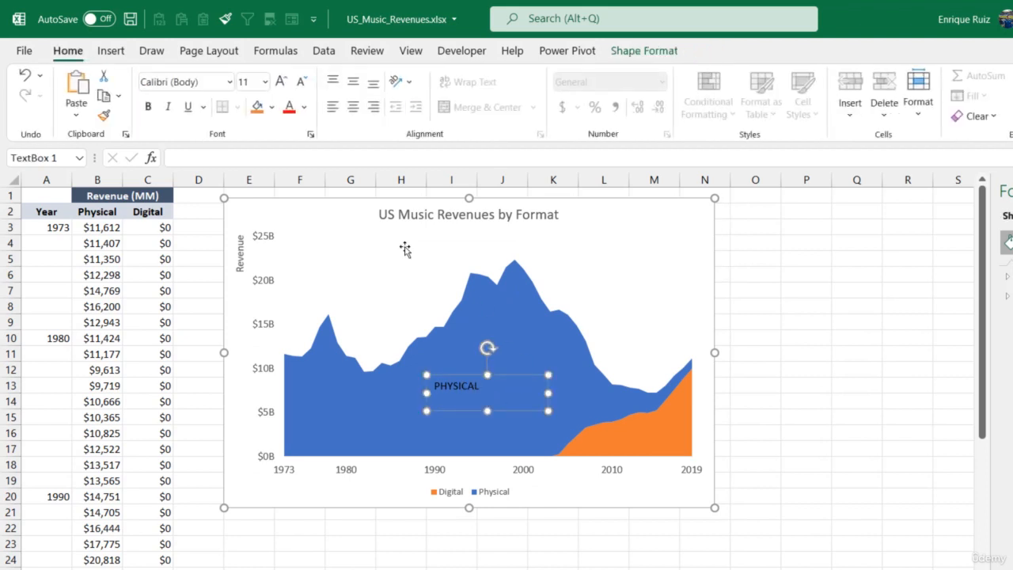
left_click(304, 106)
left_click(287, 172)
left_click(147, 106)
left_click(282, 83)
left_click(281, 82)
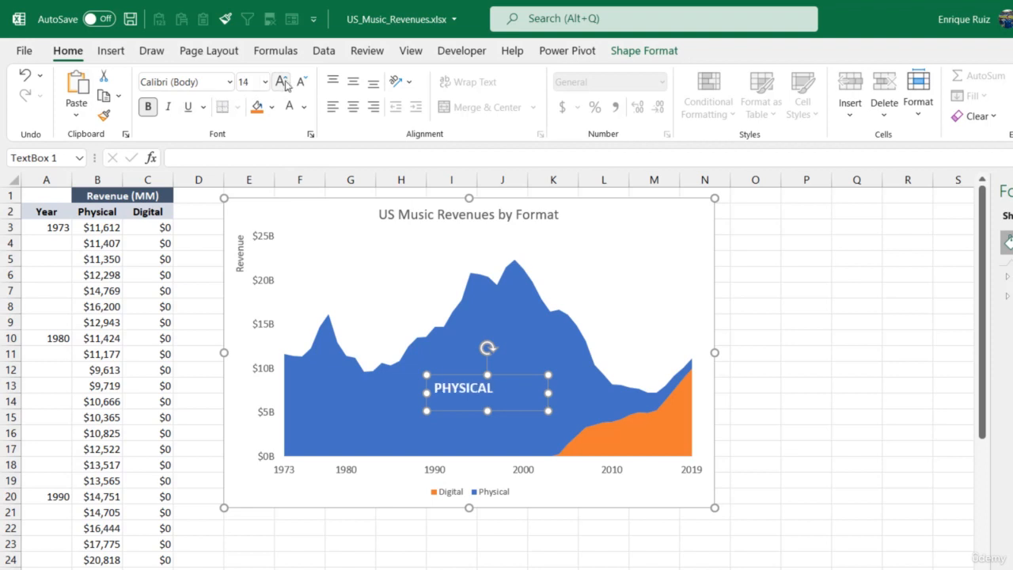
left_click(281, 82)
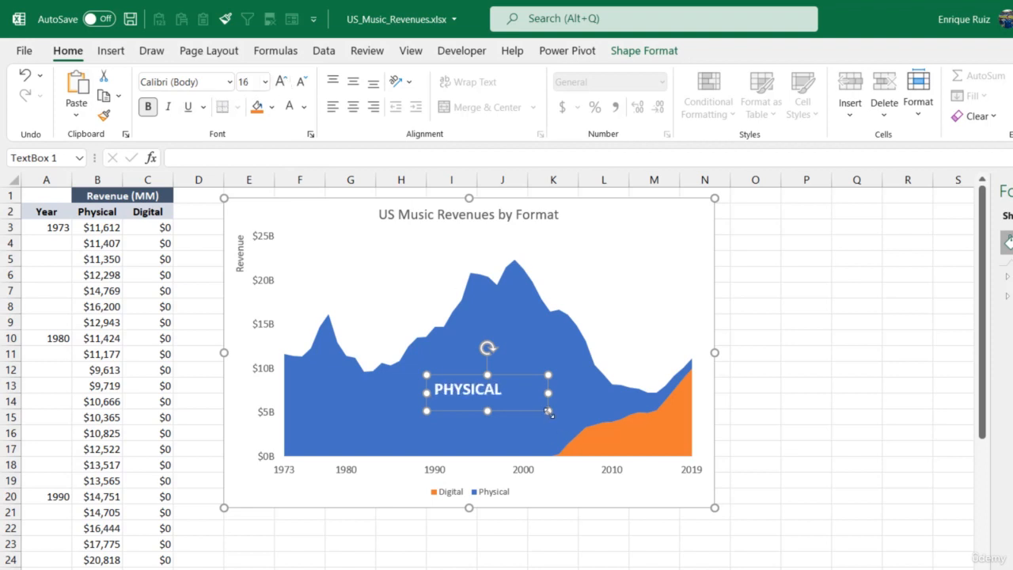
left_click_drag(513, 406, 480, 432)
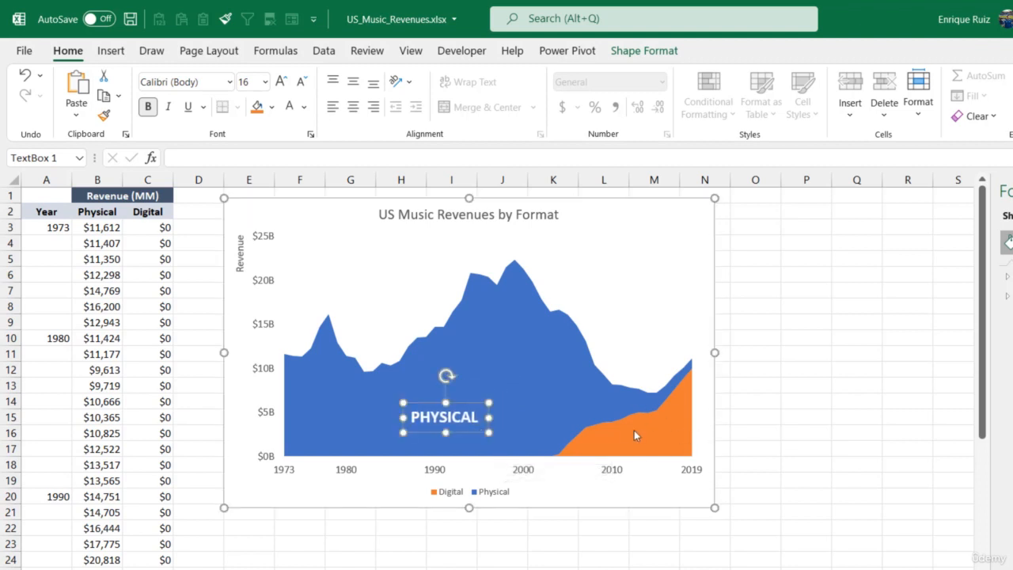
Duplicate the PHYSICAL label onto the orange area, change the copy's text to "DIGITAL" and adjust its position
key("ctrl")
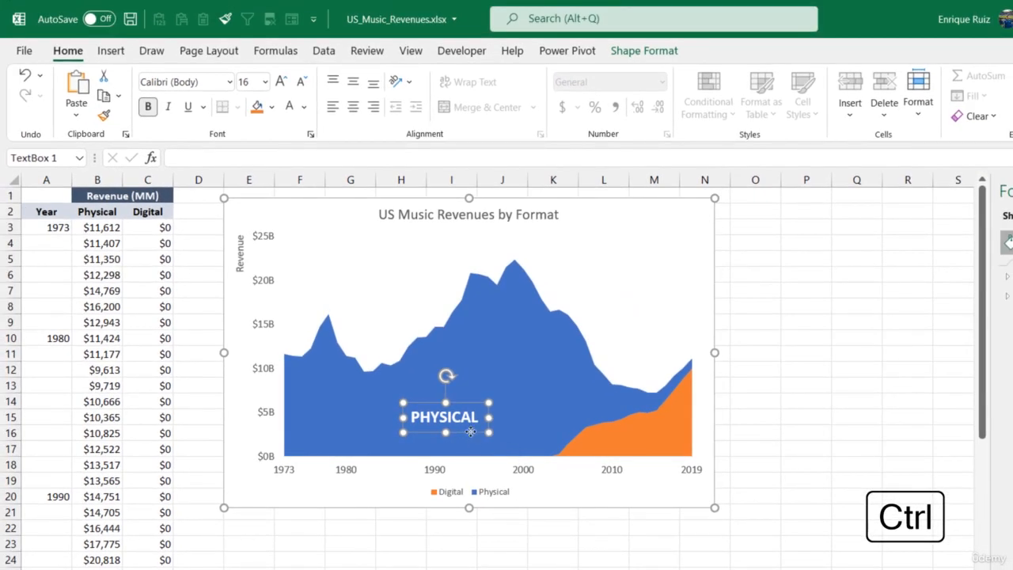
left_click_drag(468, 432, 670, 457)
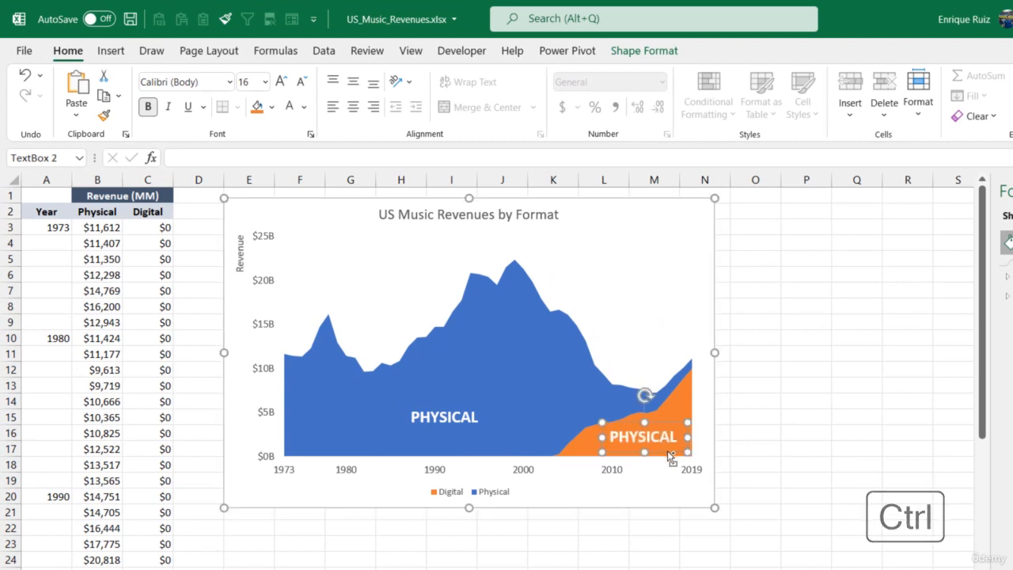
double_click(625, 444)
type("DIGITAL")
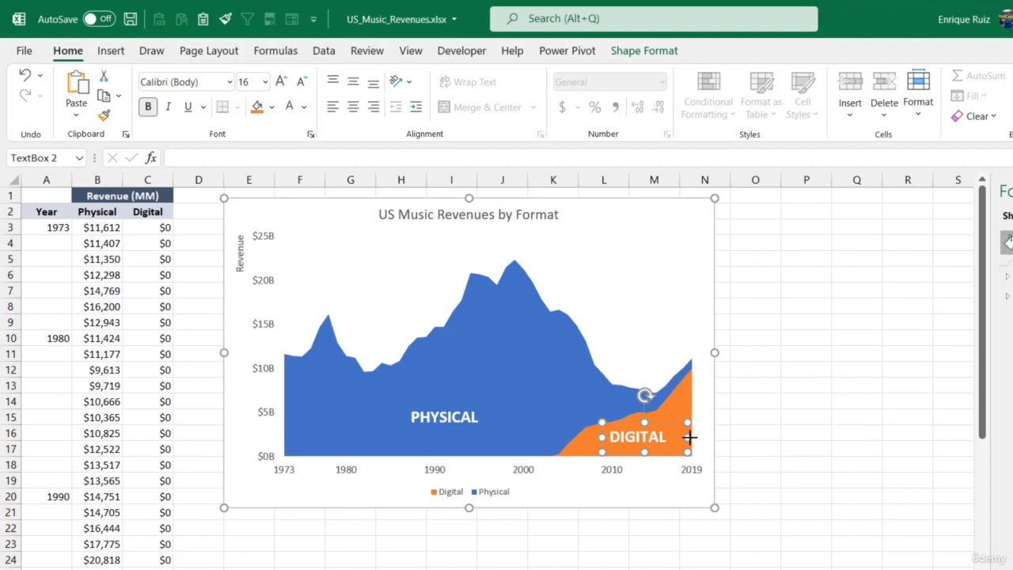
left_click_drag(690, 437, 672, 425)
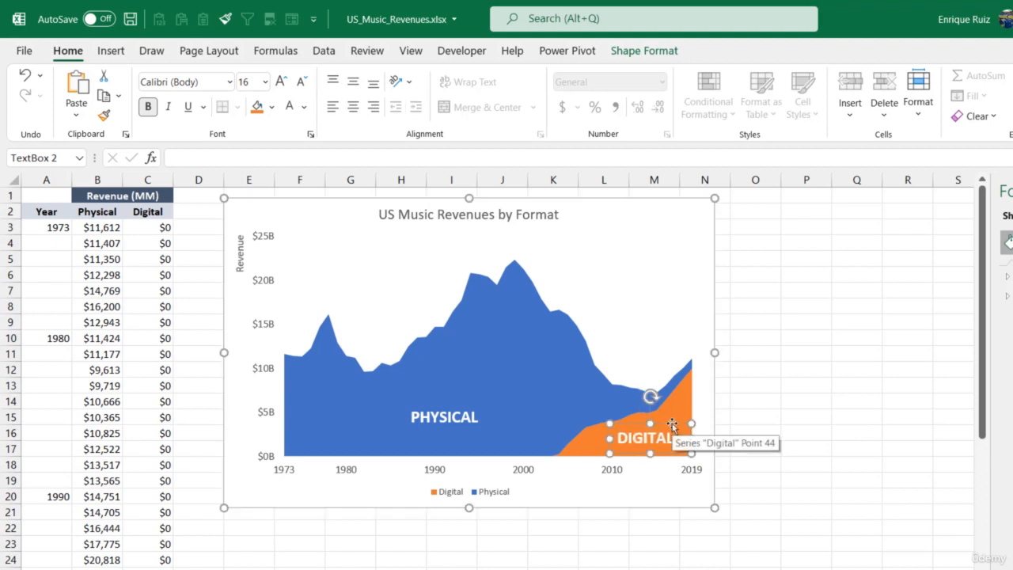
Delete the chart legend and move the DIGITAL and PHYSICAL labels down within their coloured areas
left_click(489, 494)
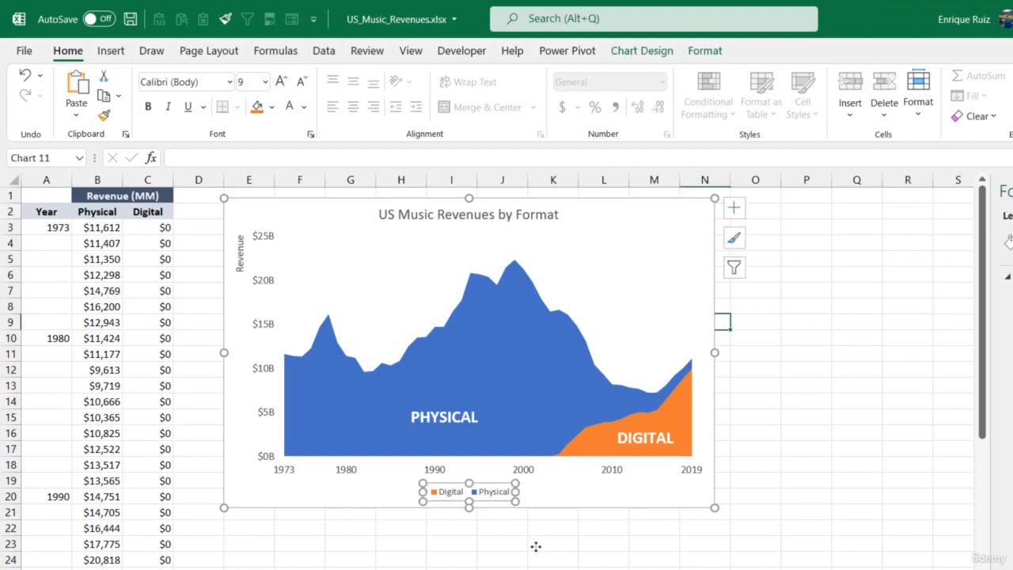
key("Delete")
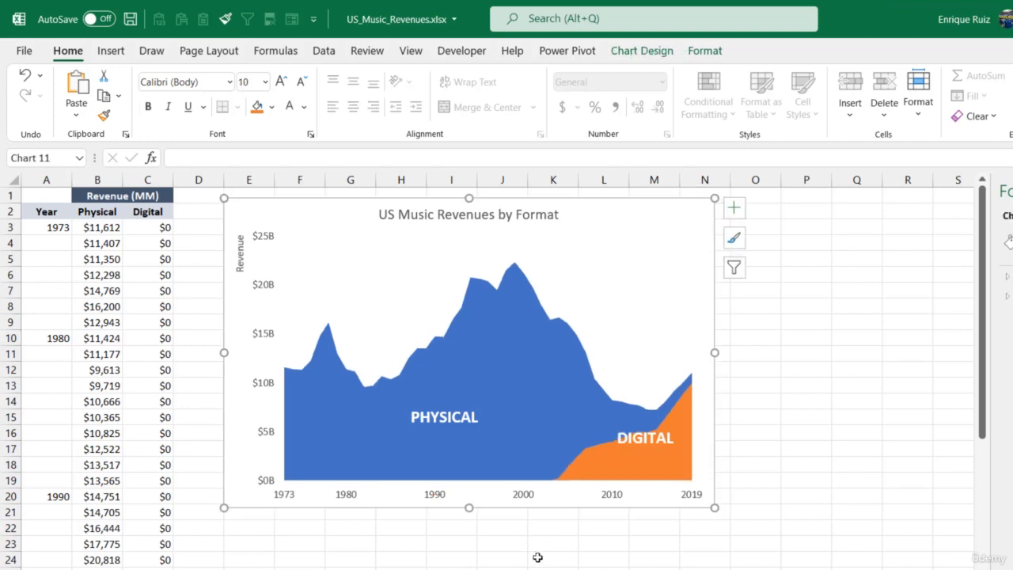
left_click(645, 449)
left_click_drag(647, 450, 647, 457)
left_click(466, 432)
left_click_drag(465, 432, 458, 450)
left_click(705, 569)
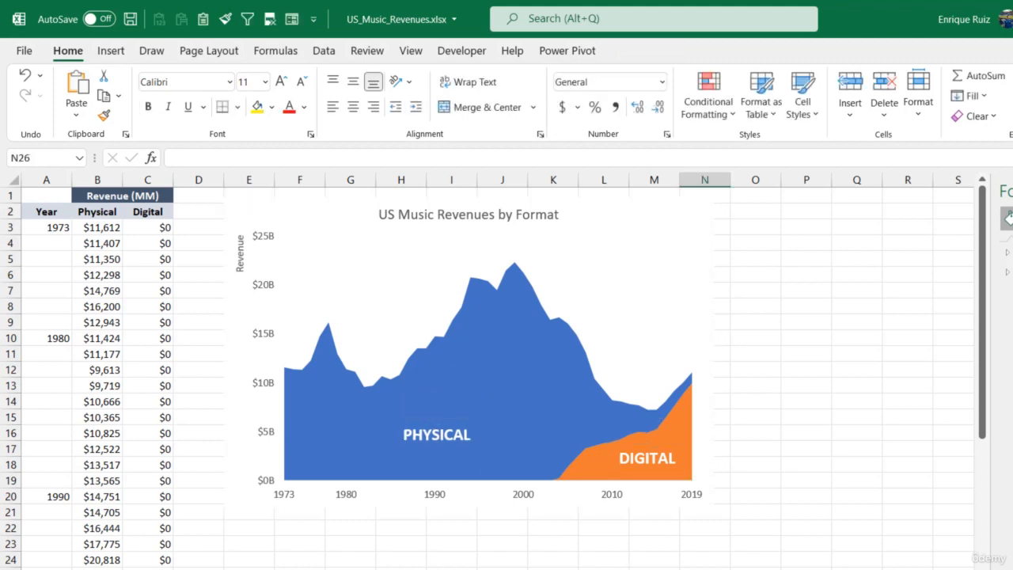